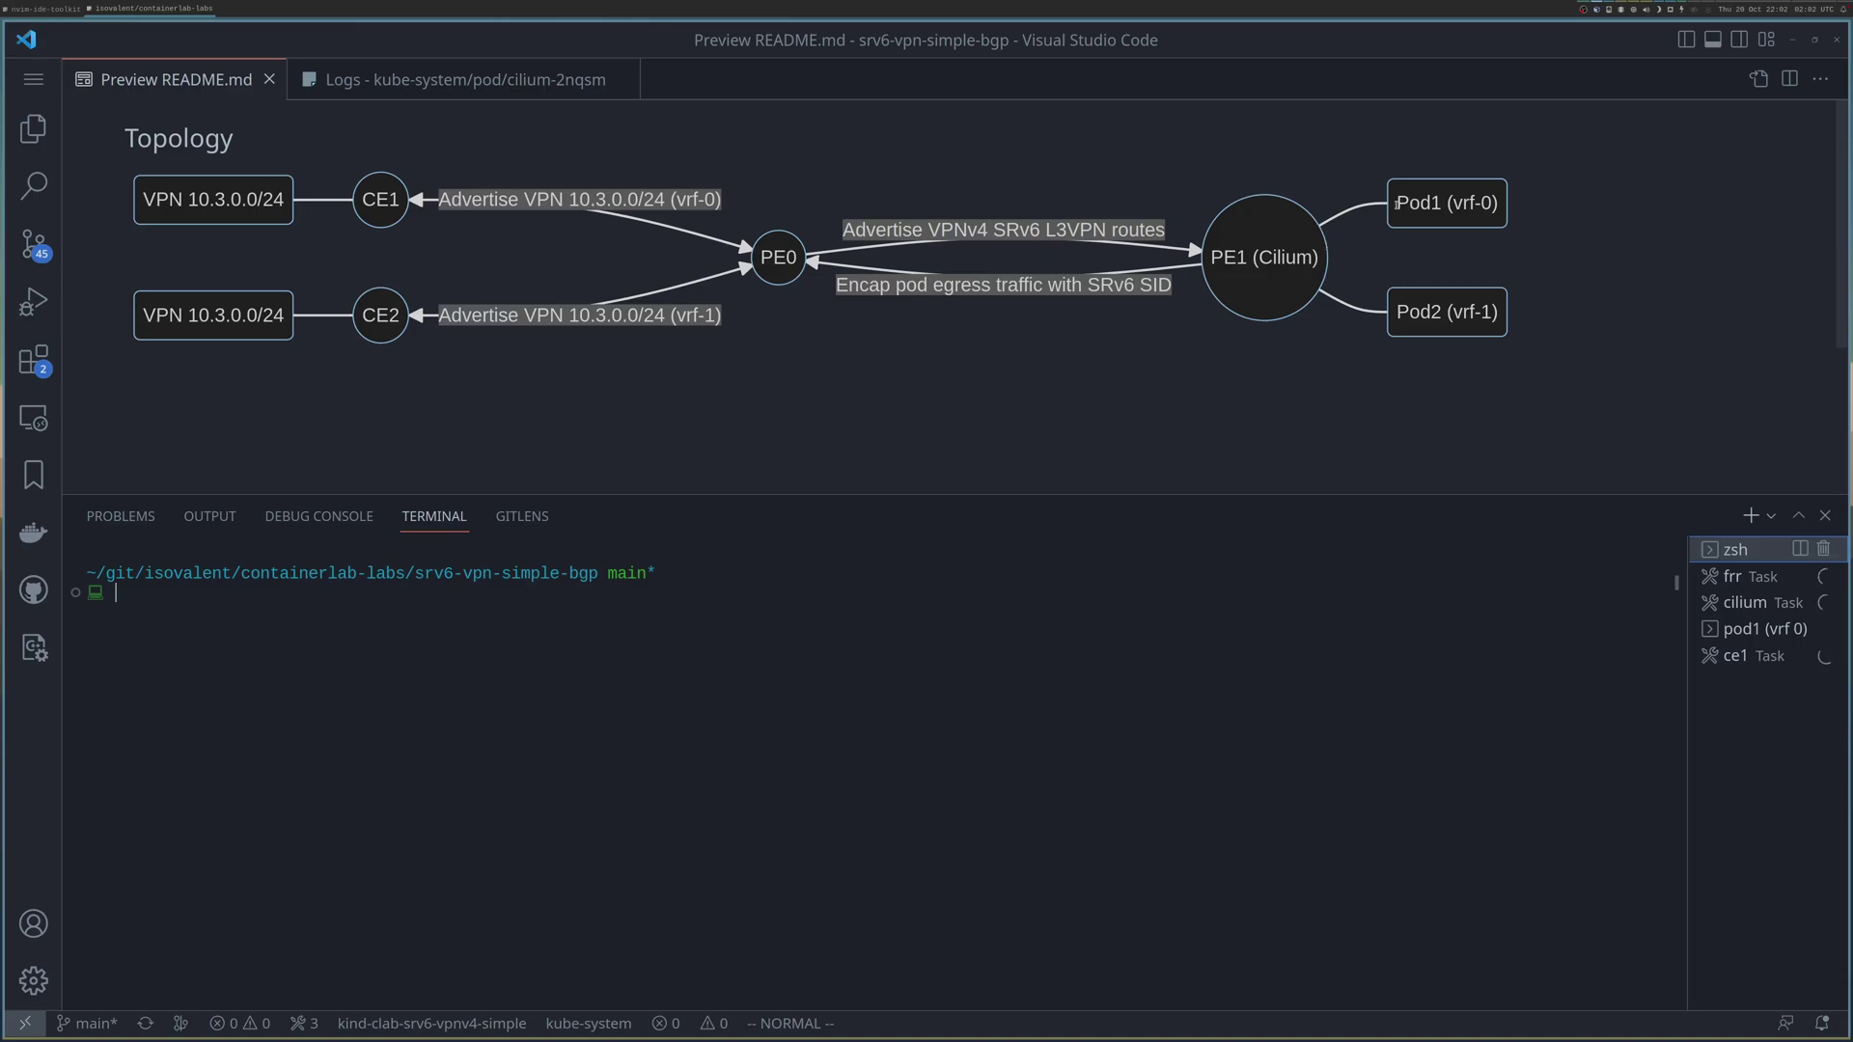
- Point out the Pod1 (vrf-0) node and the PE0 node in the topology diagram
{"action": "left_click_drag", "start_coordinate": [1396, 204], "coordinate": [1498, 204]}
{"action": "left_click", "coordinate": [1497, 205]}
{"action": "triple_click", "coordinate": [1497, 204]}
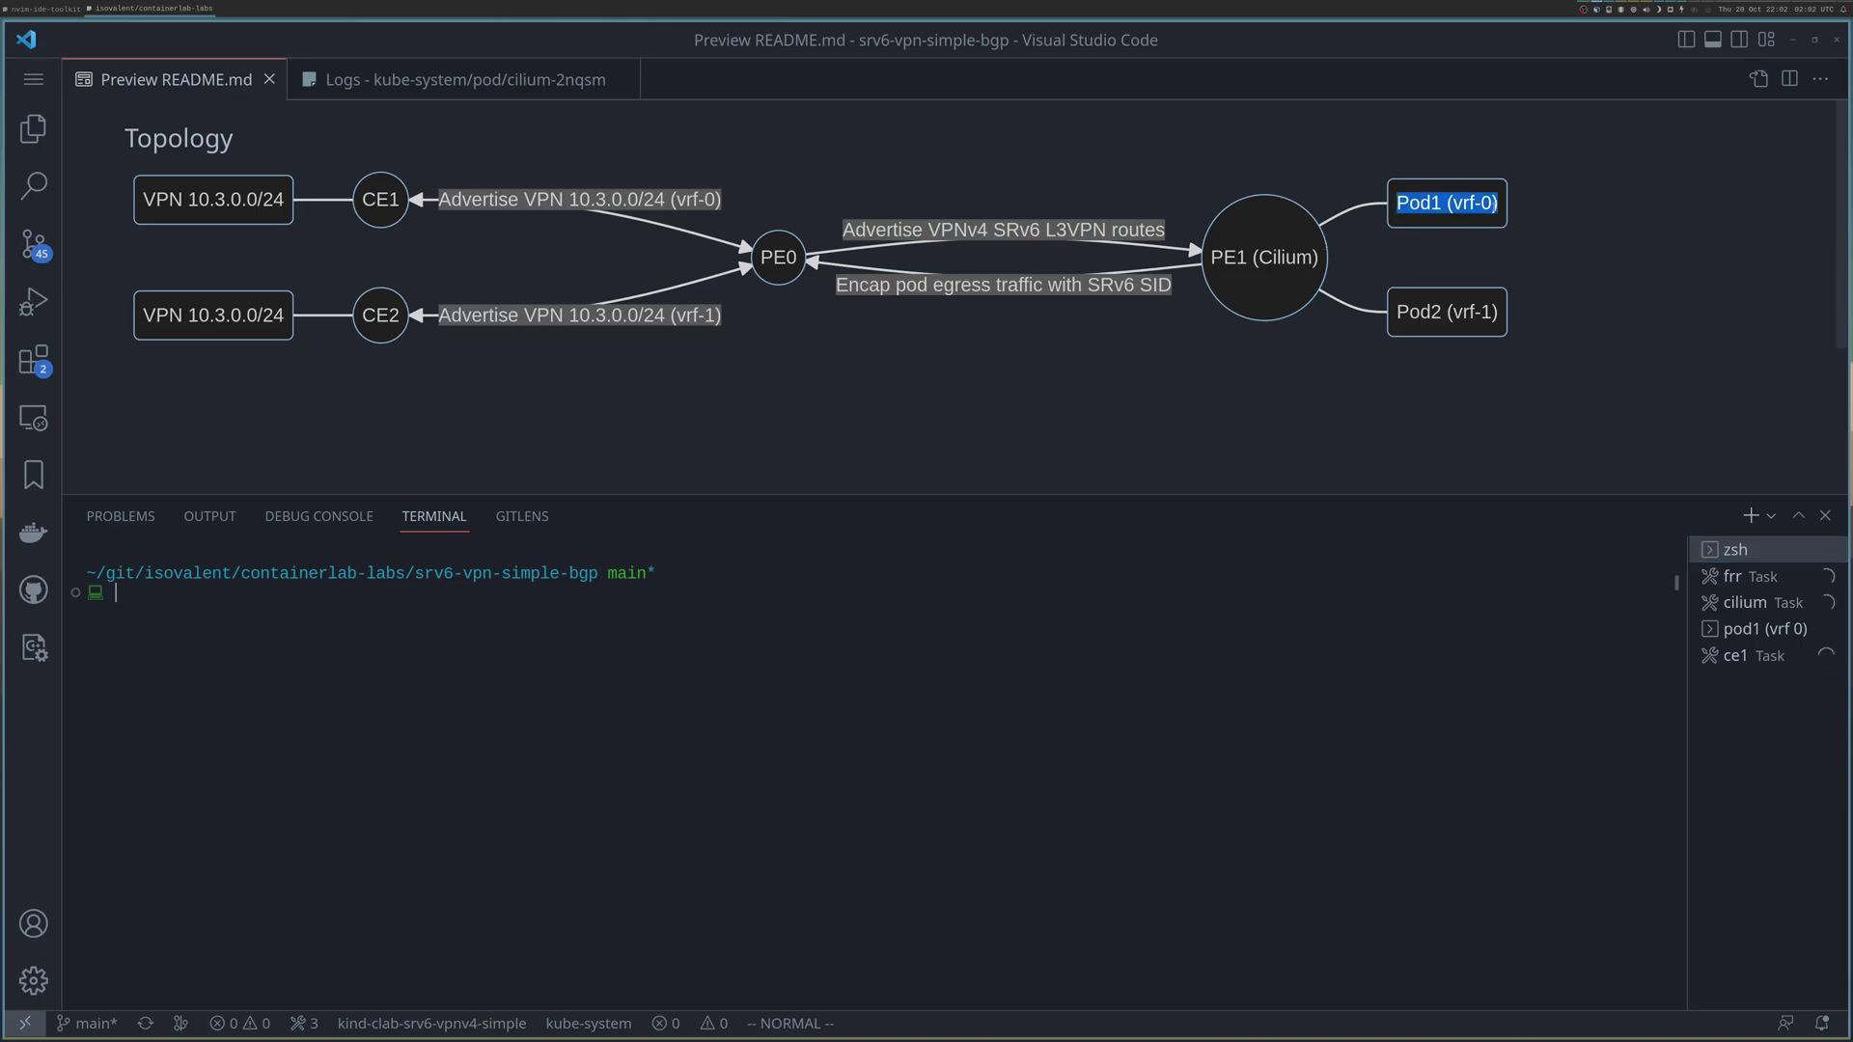
{"action": "left_click", "coordinate": [1495, 205]}
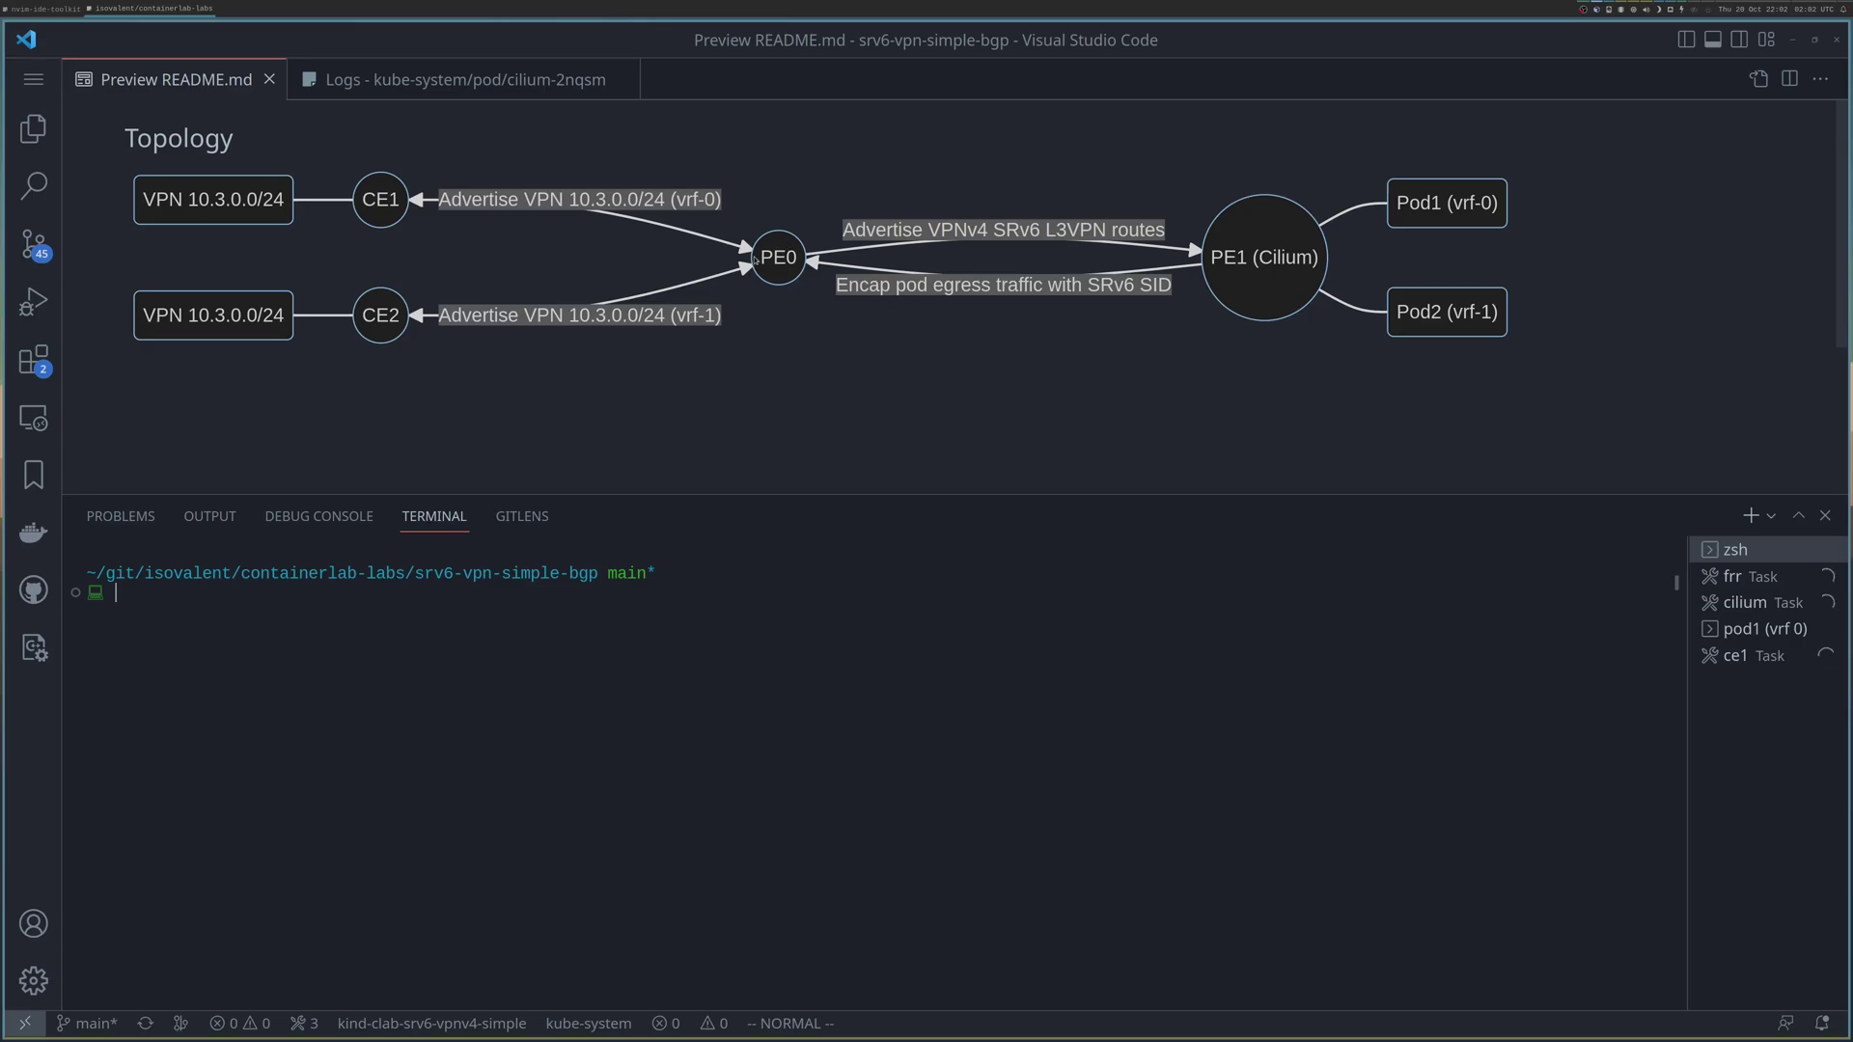
{"action": "double_click", "coordinate": [799, 258]}
{"action": "left_click", "coordinate": [792, 258]}
- Highlight the vrf-0 advertisement from CE1 and the vrf-1 advertisement from CE2
{"action": "left_click_drag", "start_coordinate": [437, 198], "coordinate": [721, 198]}
{"action": "left_click", "coordinate": [546, 257]}
{"action": "left_click_drag", "start_coordinate": [441, 314], "coordinate": [714, 317]}
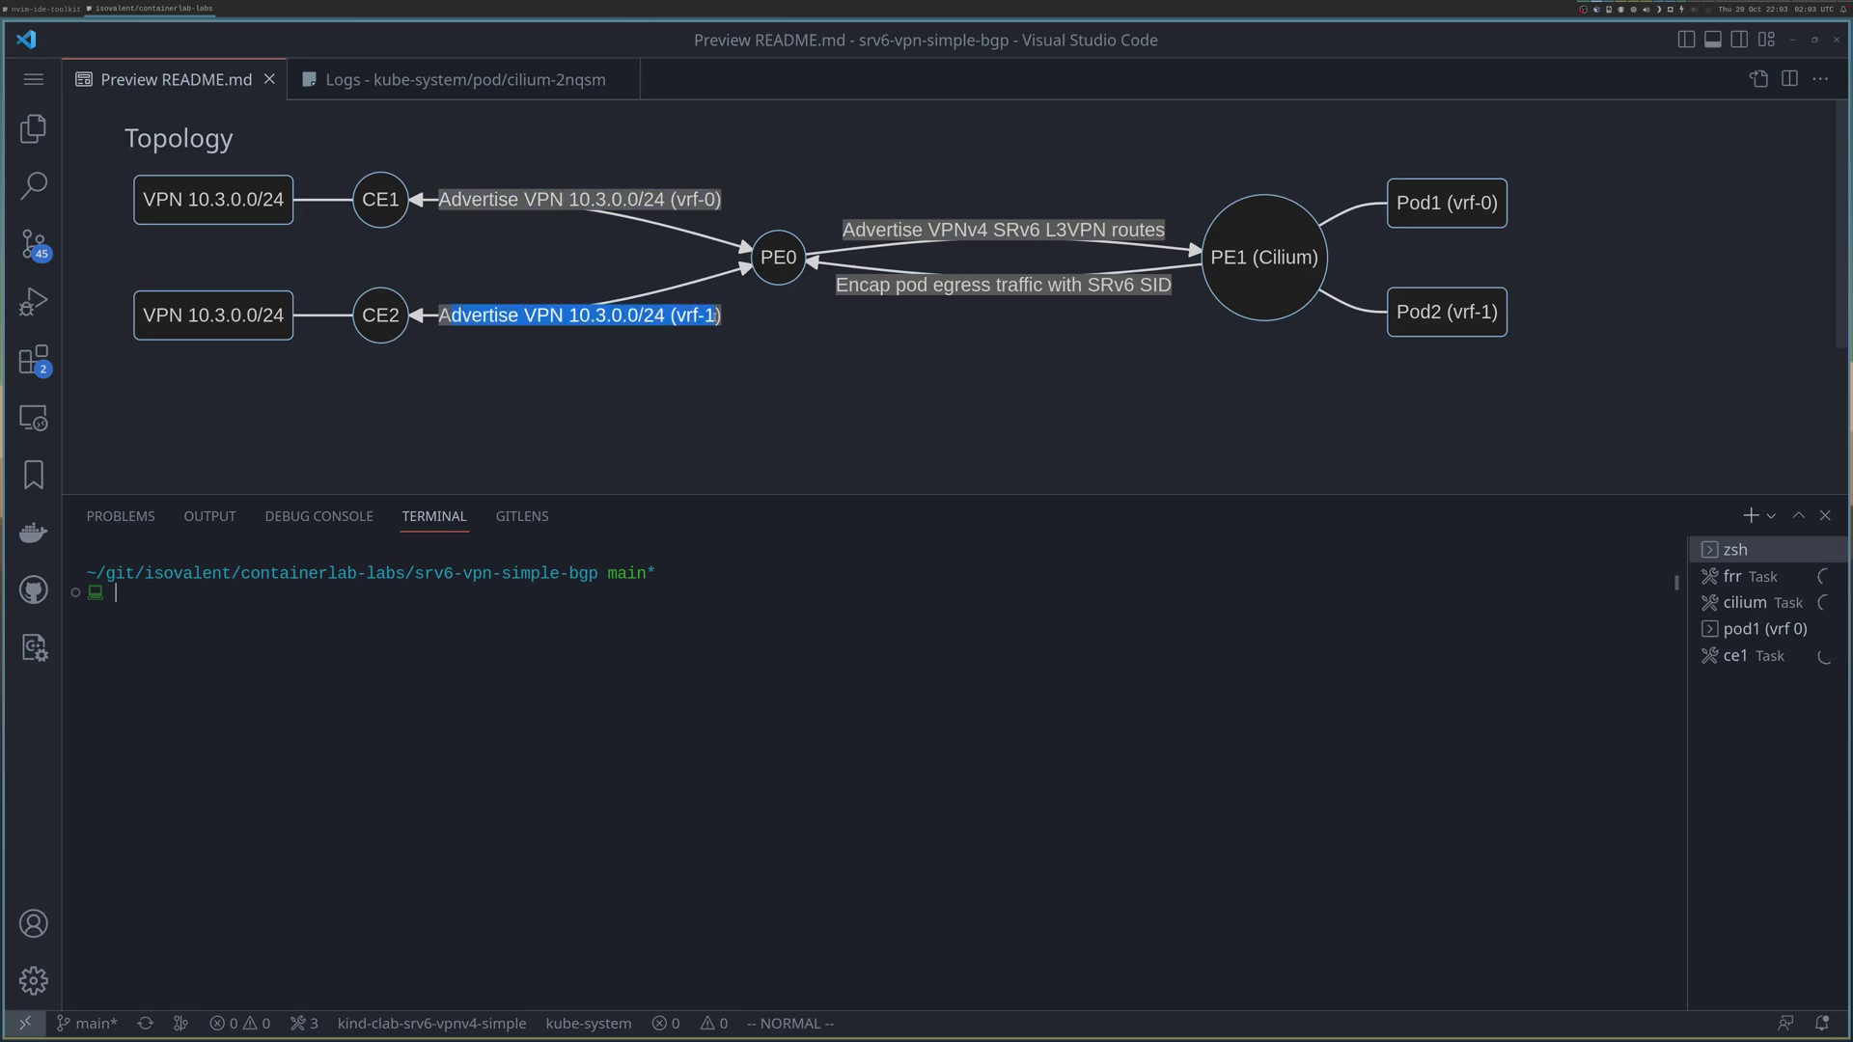
{"action": "left_click", "coordinate": [713, 318]}
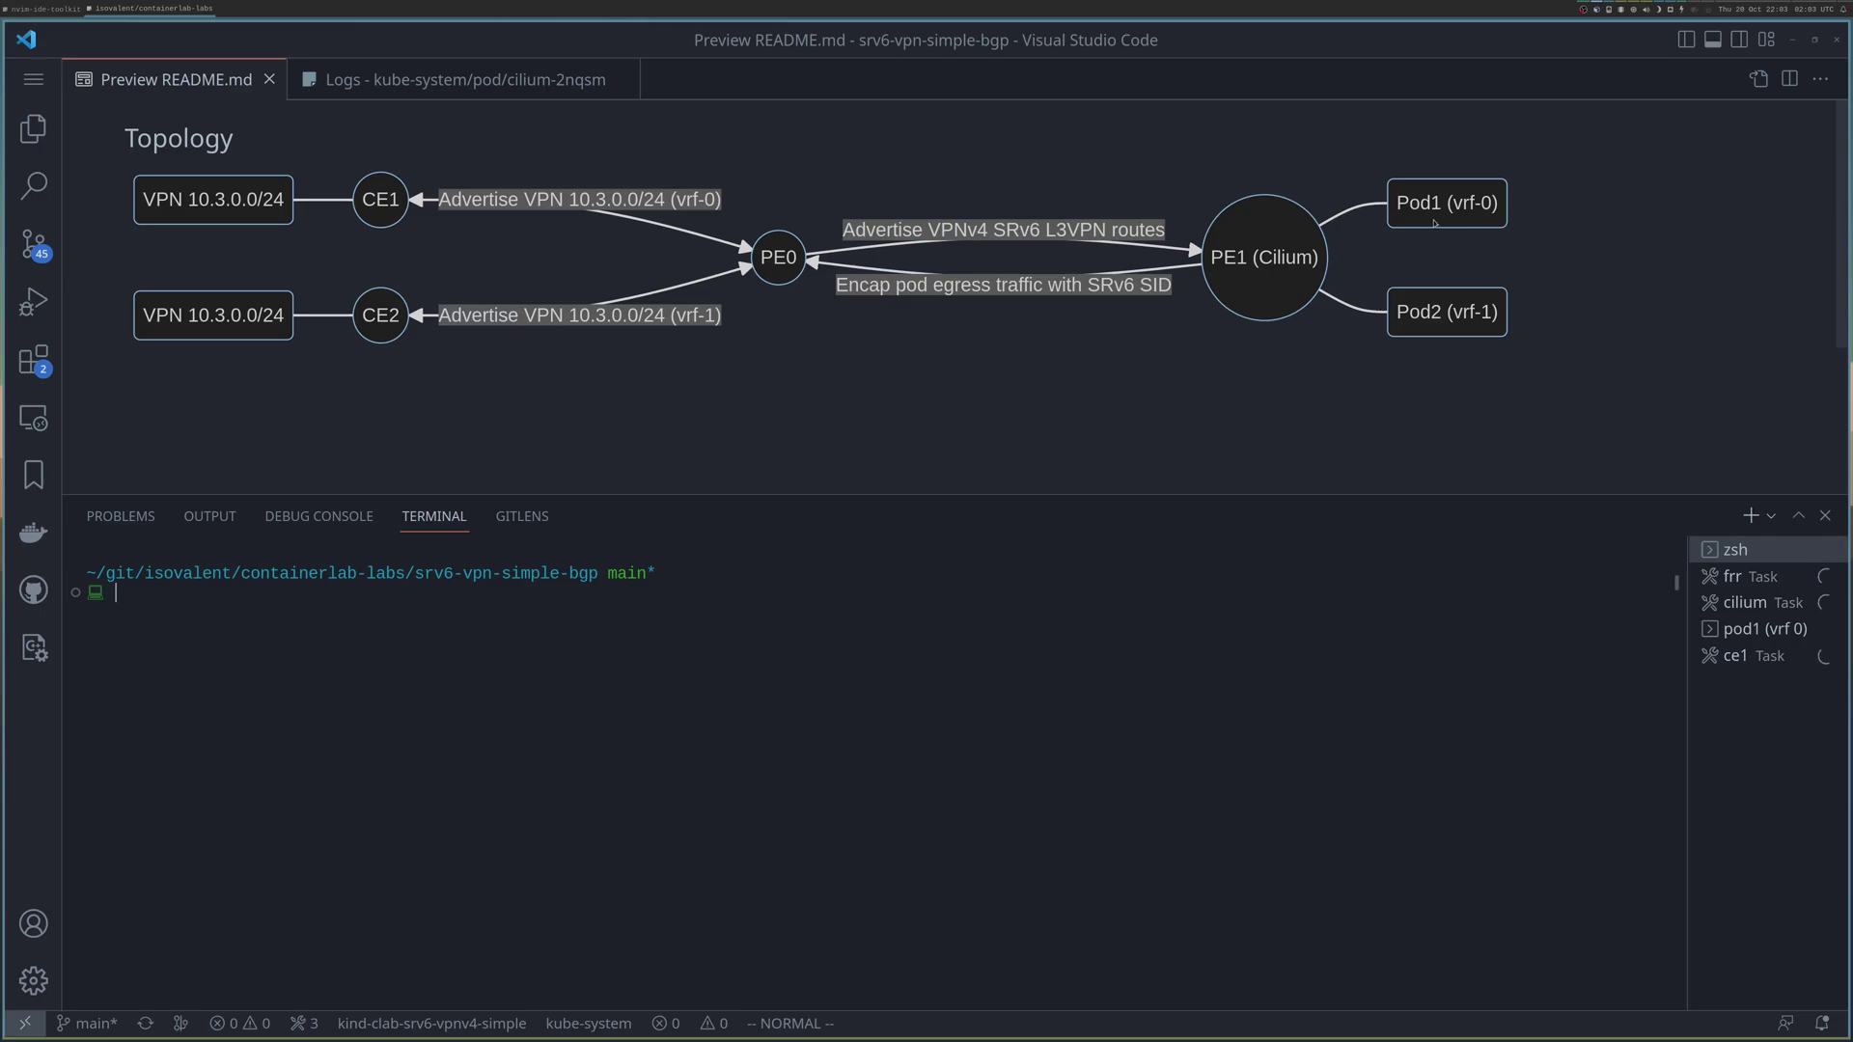
- Point out Pod1 and the vrf-0 label on the CE1 route in the diagram
{"action": "left_click_drag", "start_coordinate": [1397, 203], "coordinate": [1441, 203]}
{"action": "left_click", "coordinate": [1439, 203]}
{"action": "left_click_drag", "start_coordinate": [716, 200], "coordinate": [678, 200]}
{"action": "left_click", "coordinate": [678, 200]}
- Run 'ip -6 route show' in the frr task shell, recalled from history
{"action": "left_click", "coordinate": [1735, 577]}
{"action": "left_click", "coordinate": [629, 633]}
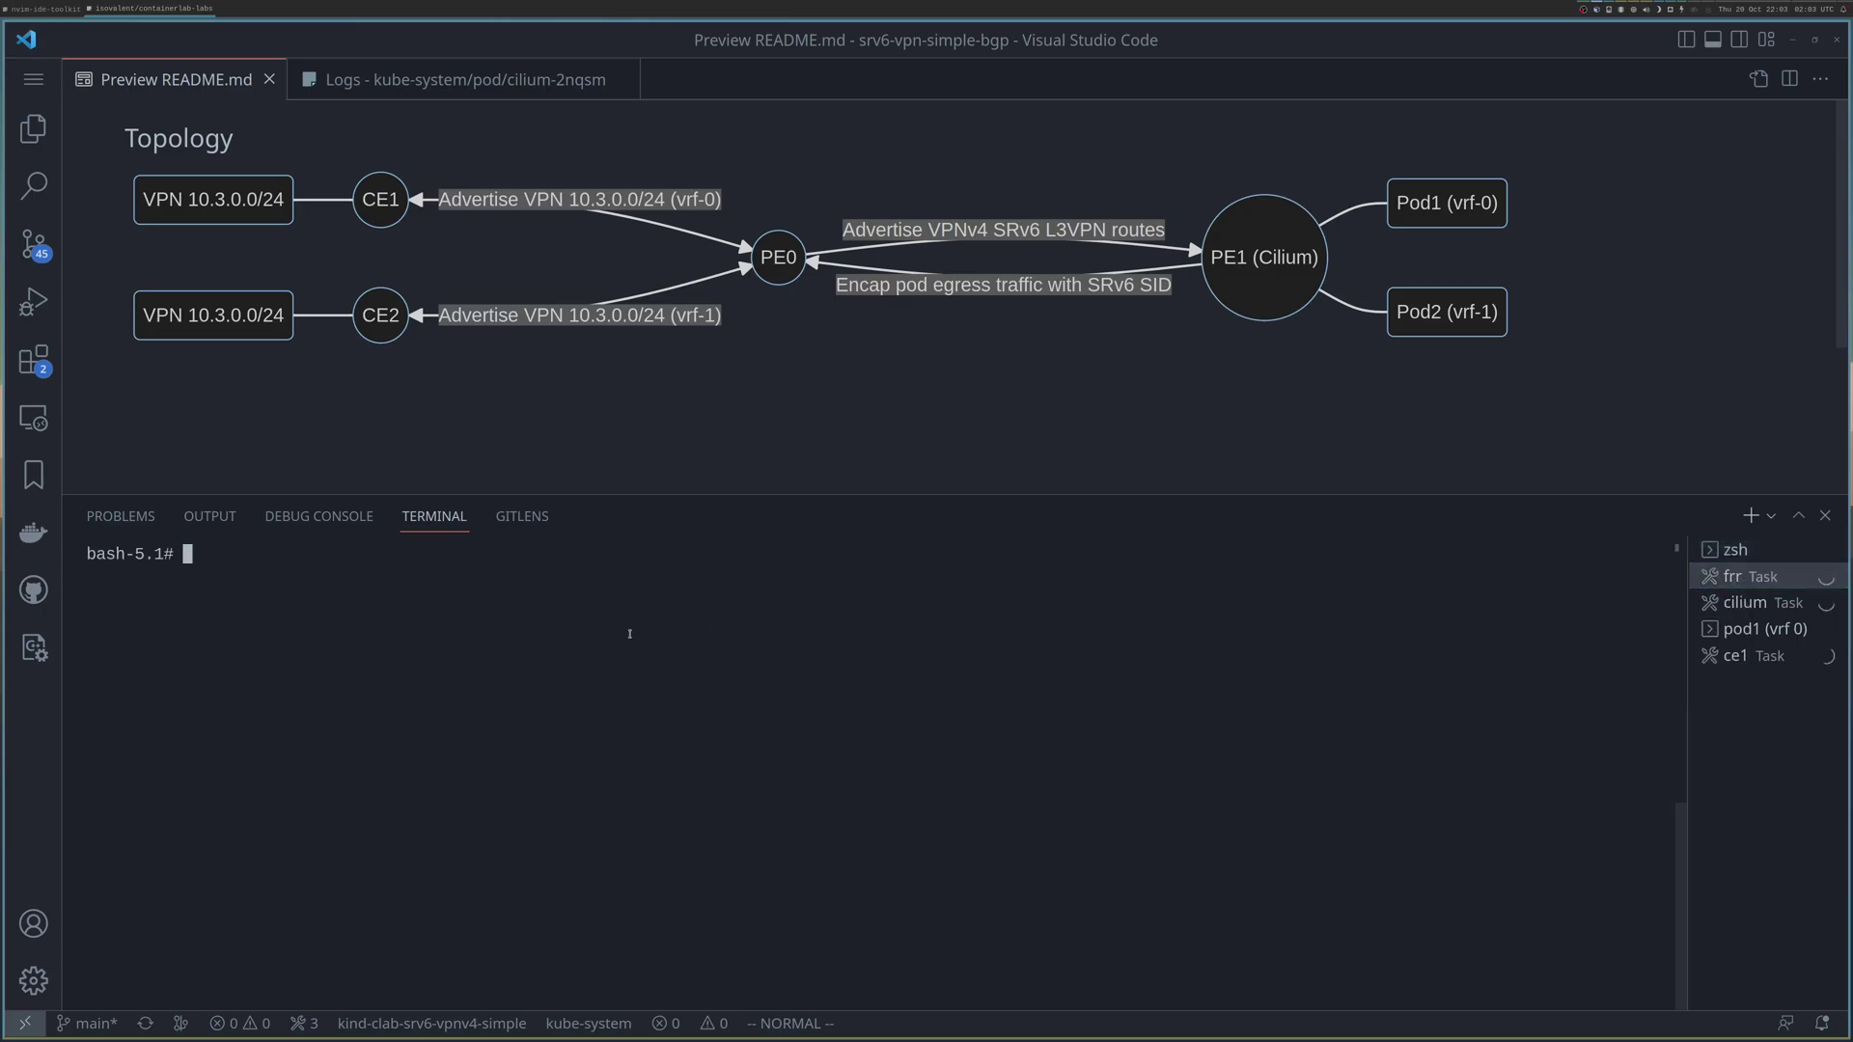
{"action": "type", "text": "tcpdump -ni net0"}
{"action": "key", "text": "Up"}
{"action": "key", "text": "Up"}
{"action": "key", "text": "Up"}
{"action": "key", "text": "Return"}
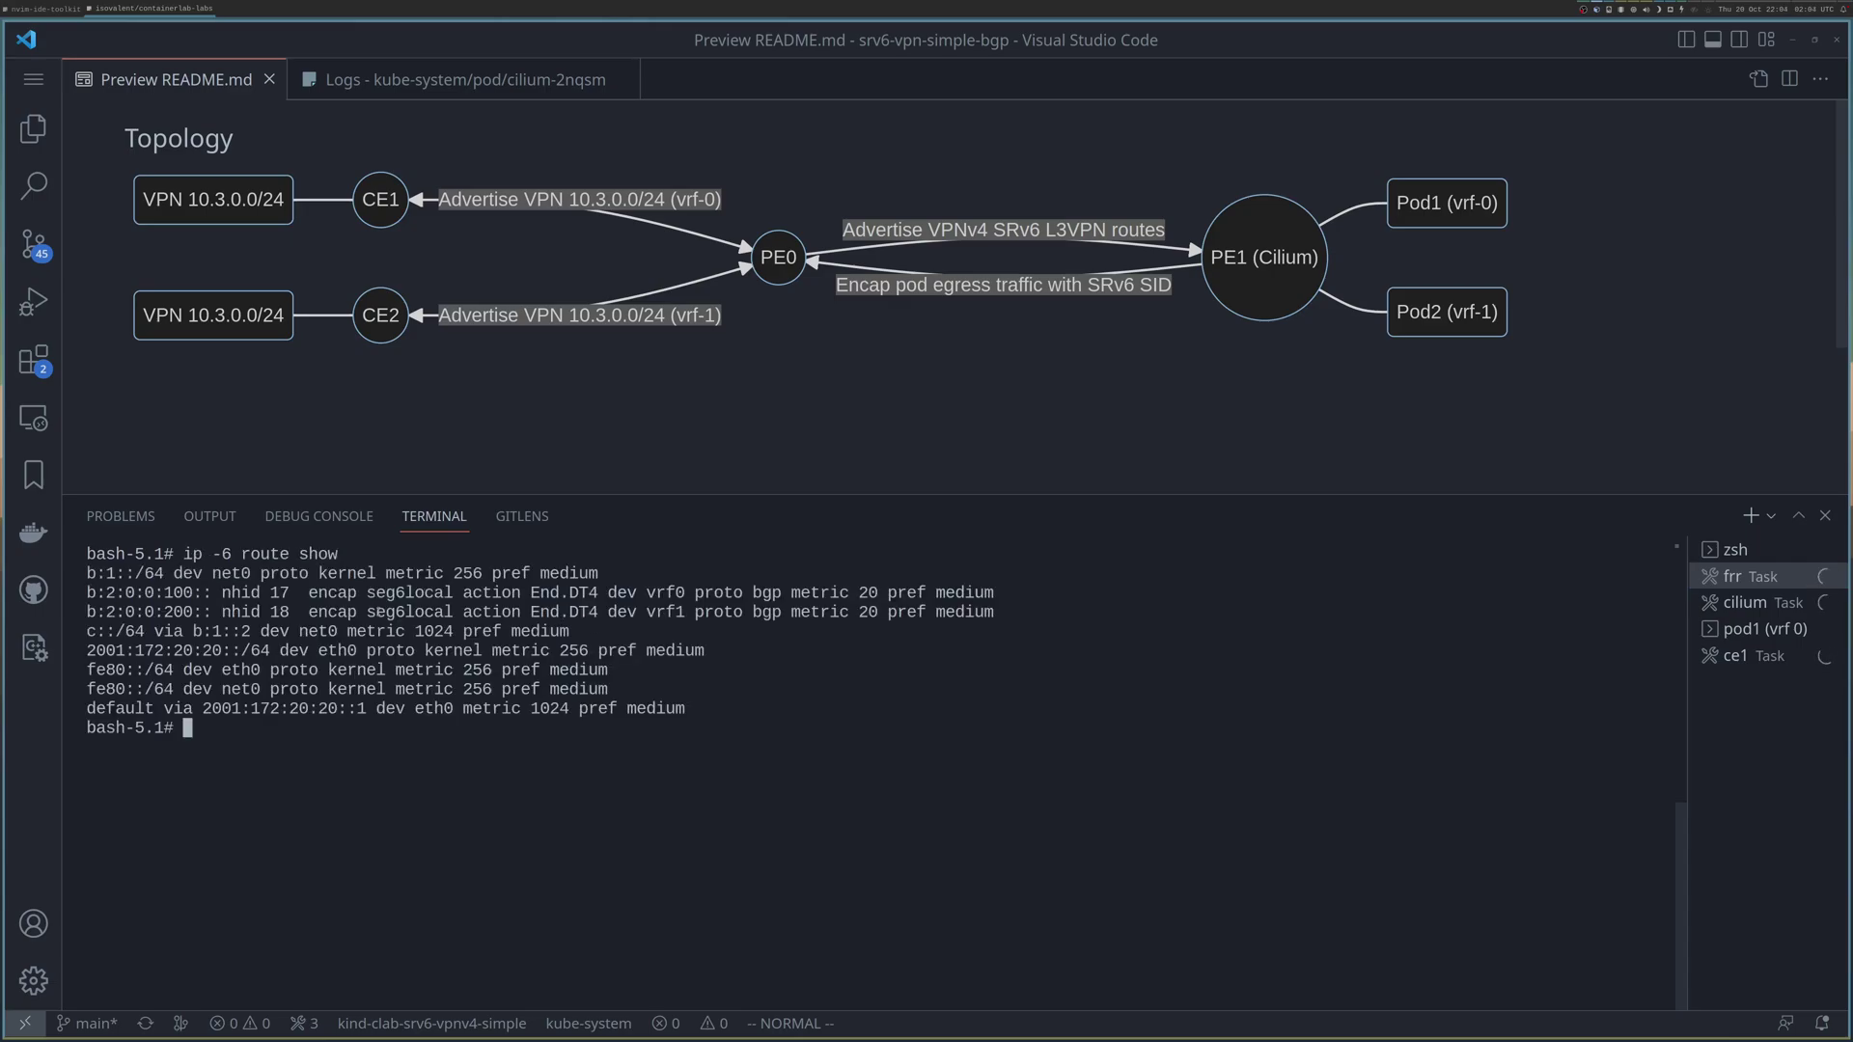
- Highlight the b:2:0:0:100:: seg6local End.DT4 route into vrf0 in the output
{"action": "triple_click", "coordinate": [334, 592]}
{"action": "triple_click", "coordinate": [468, 592]}
{"action": "left_click", "coordinate": [468, 593]}
{"action": "double_click", "coordinate": [669, 592]}
{"action": "triple_click", "coordinate": [670, 591]}
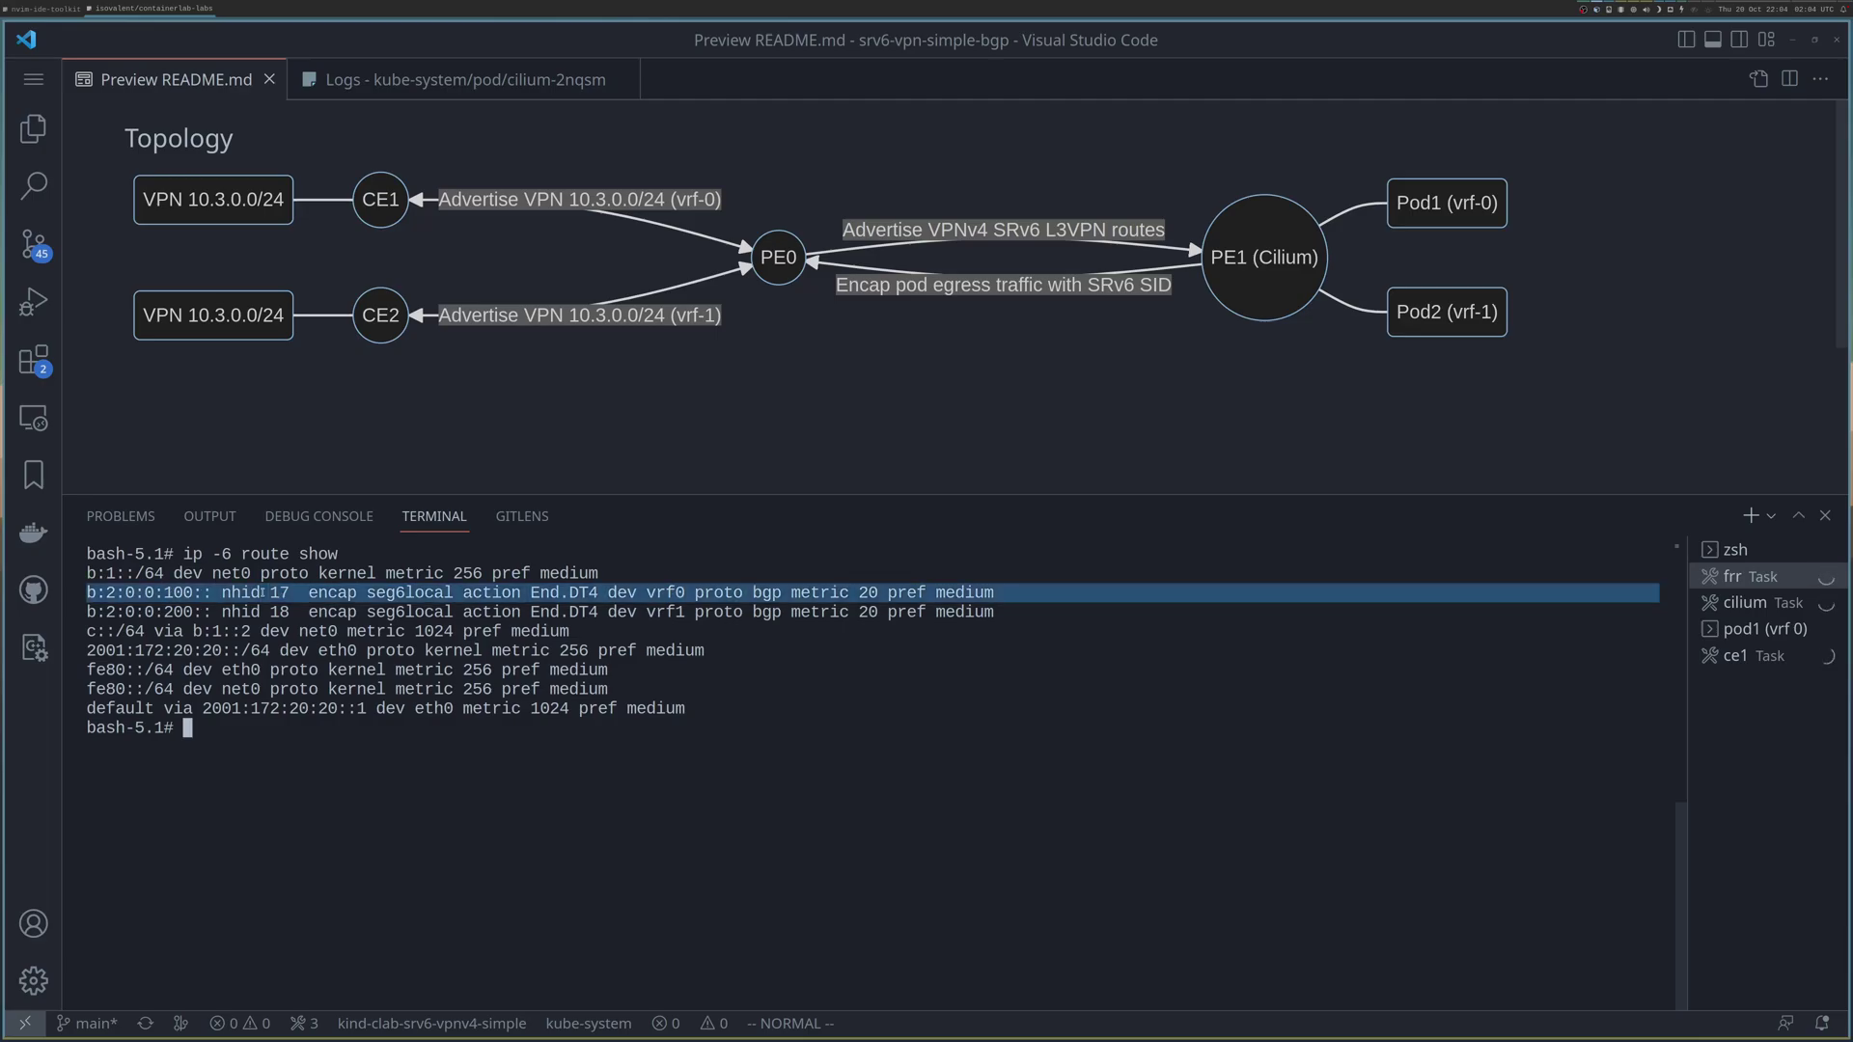
{"action": "left_click", "coordinate": [670, 592]}
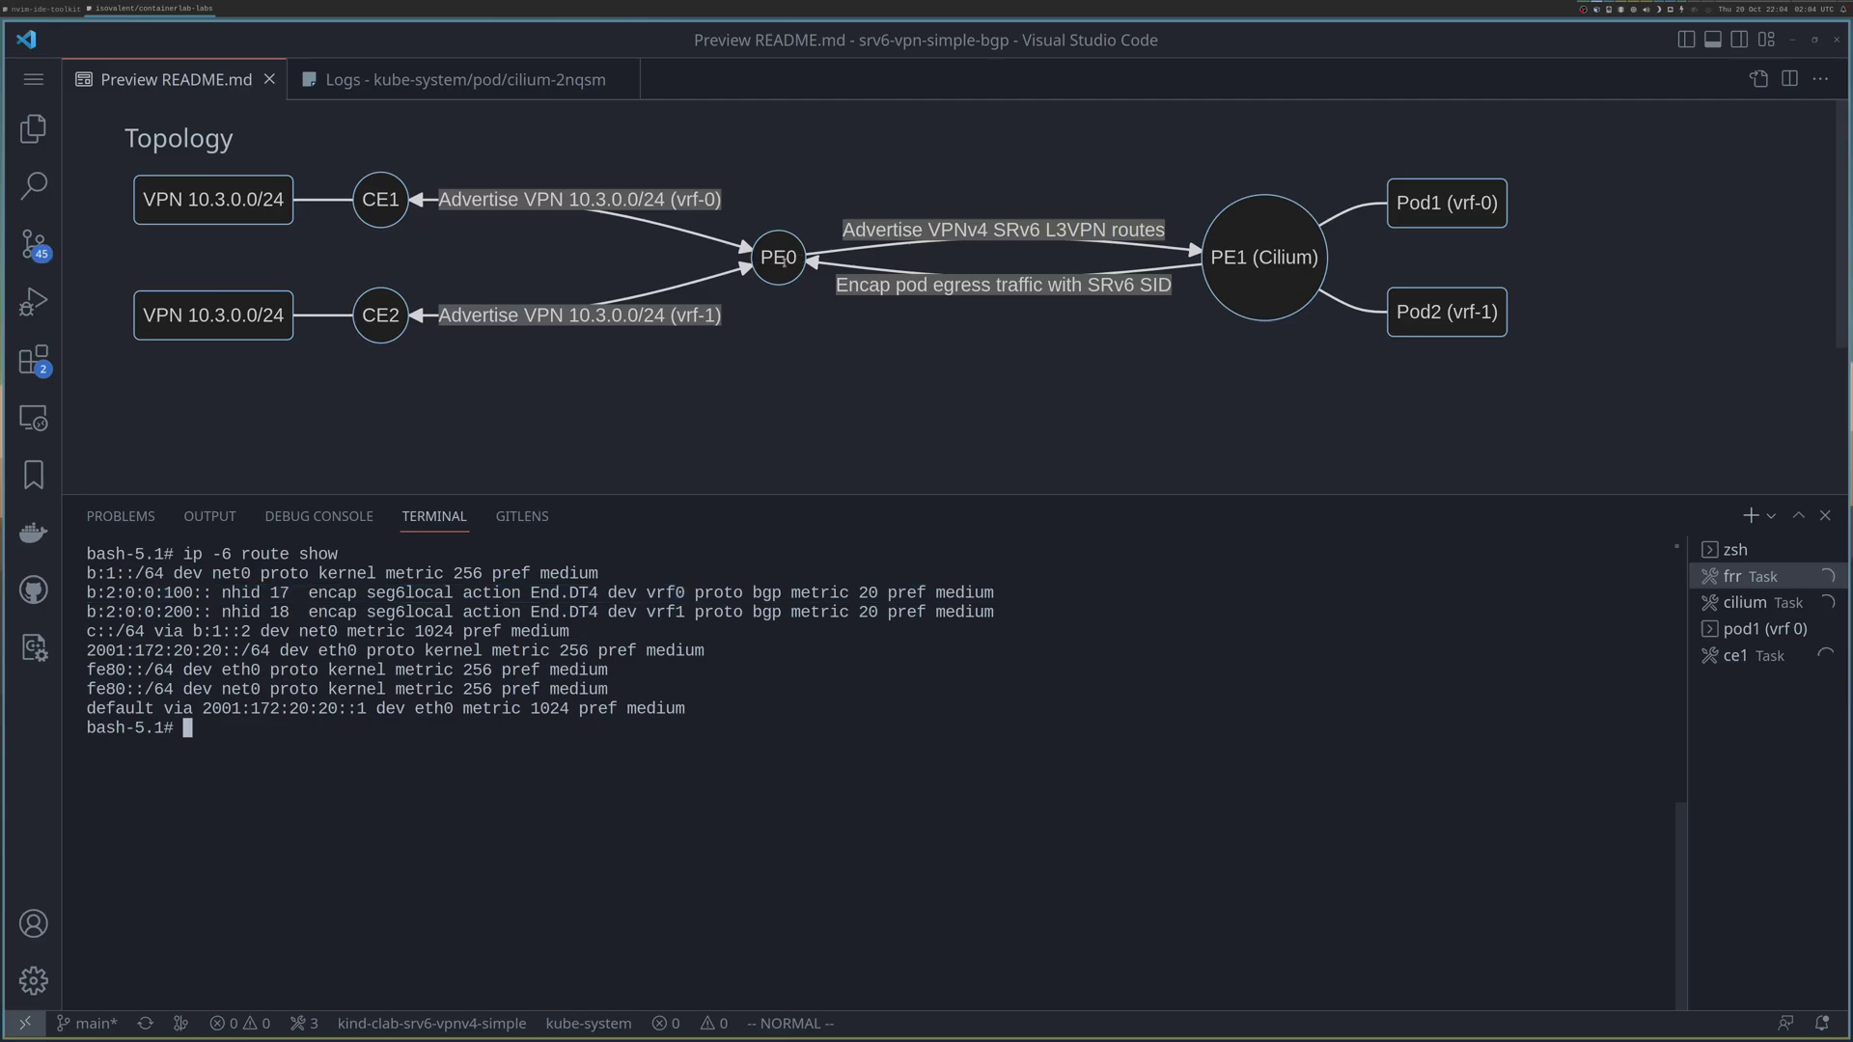
{"action": "double_click", "coordinate": [133, 594]}
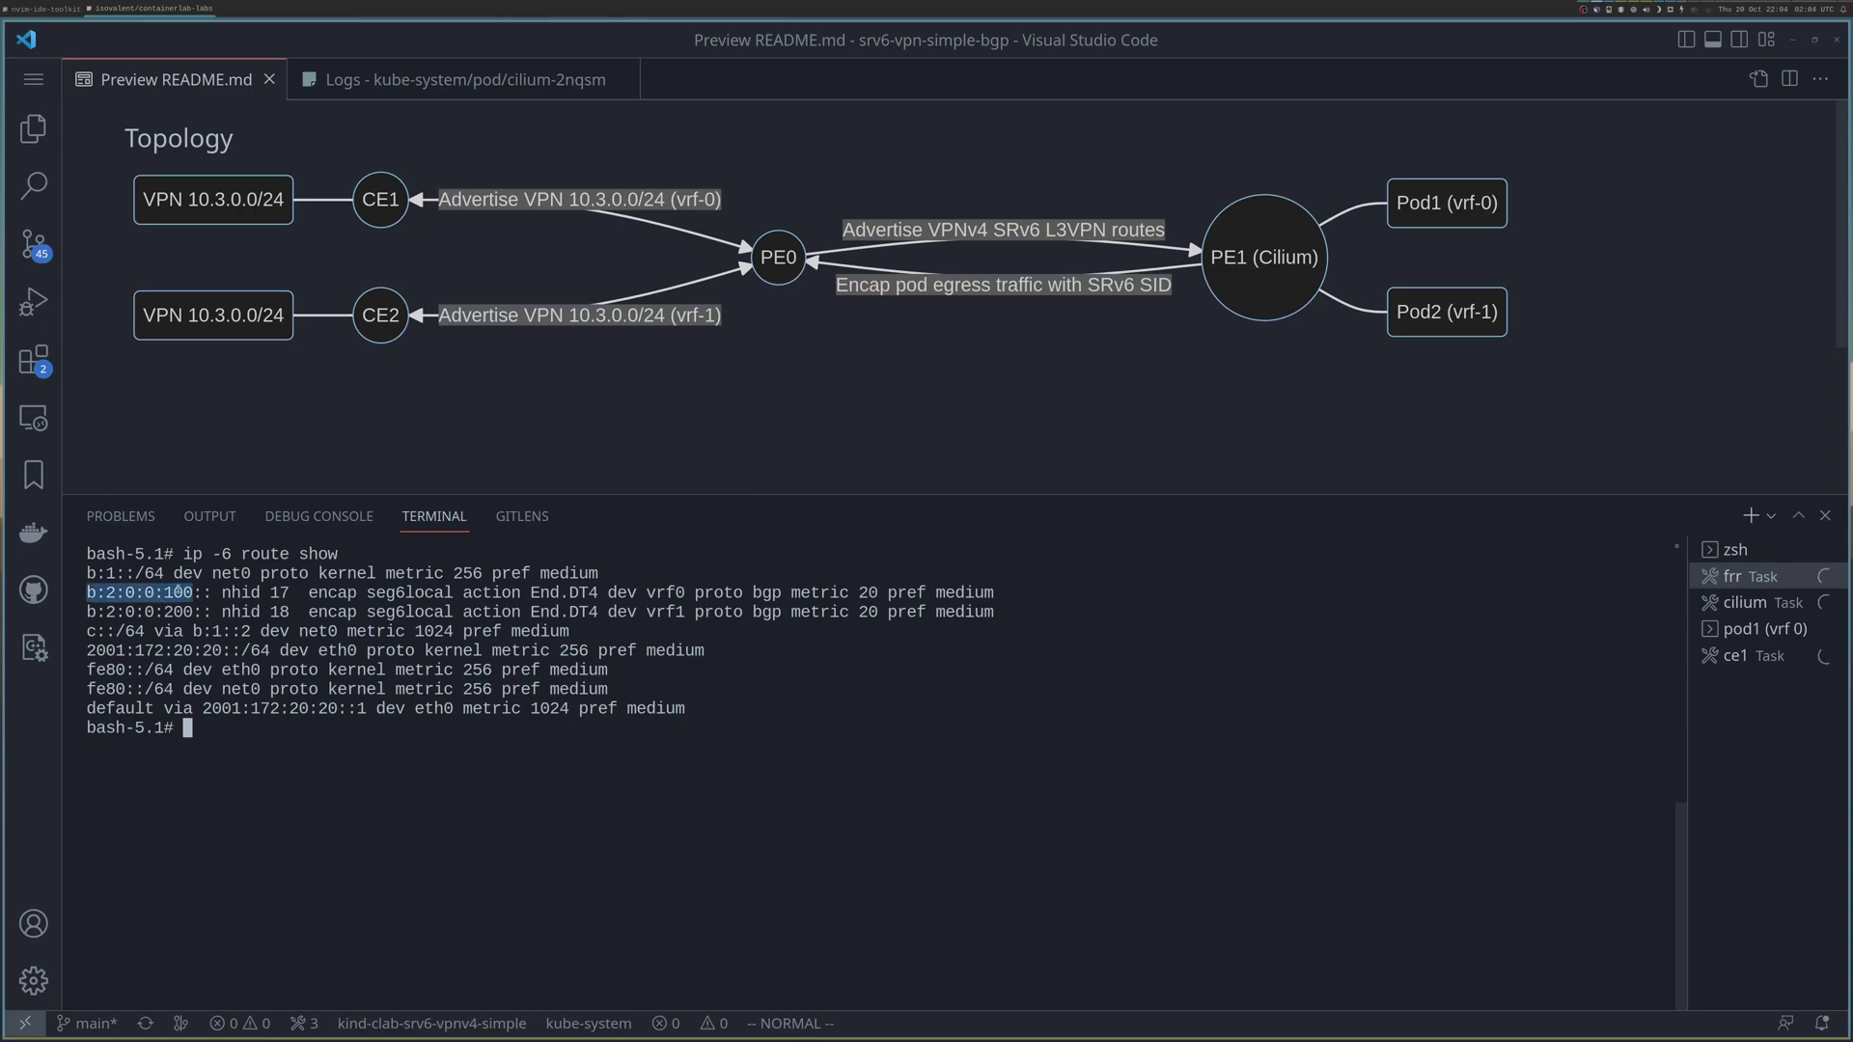
{"action": "double_click", "coordinate": [665, 593]}
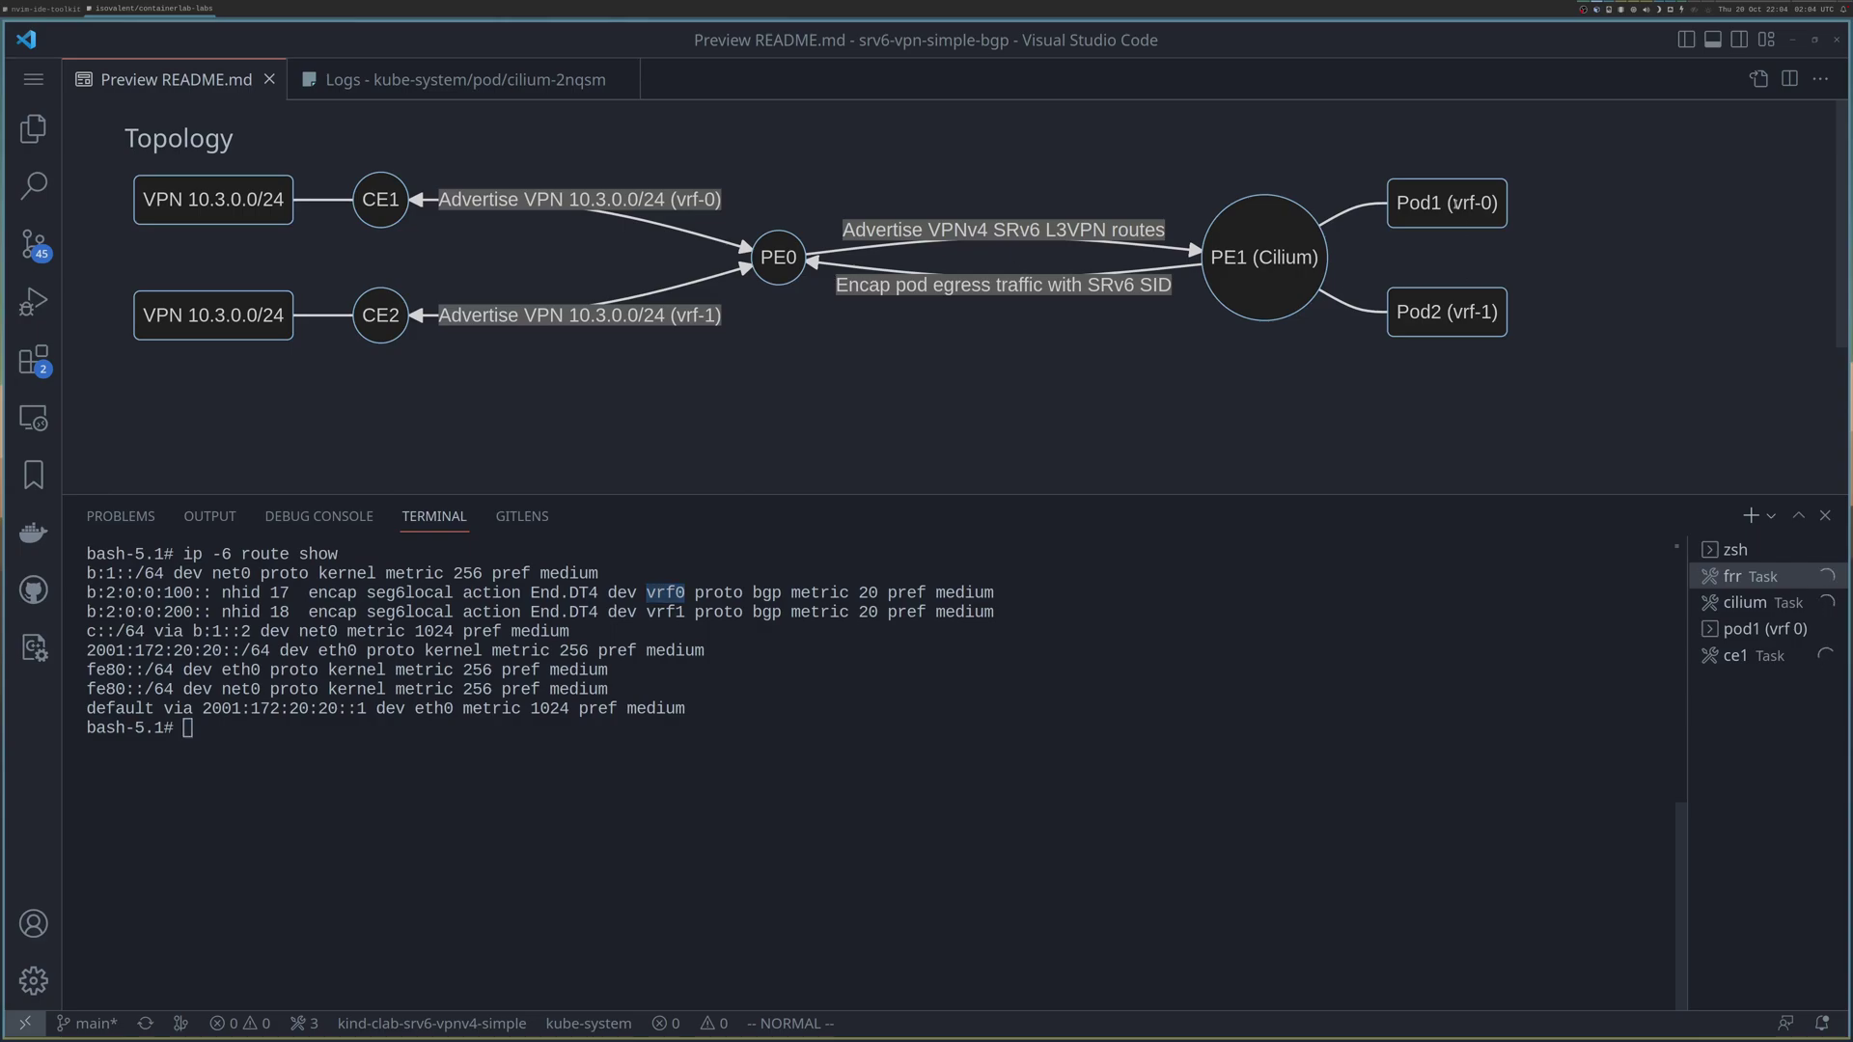
- Relate the route to vrf-0 in the Pod1 node and the PE0 node on the diagram
{"action": "left_click_drag", "start_coordinate": [1493, 203], "coordinate": [1453, 203]}
{"action": "left_click", "coordinate": [1266, 283]}
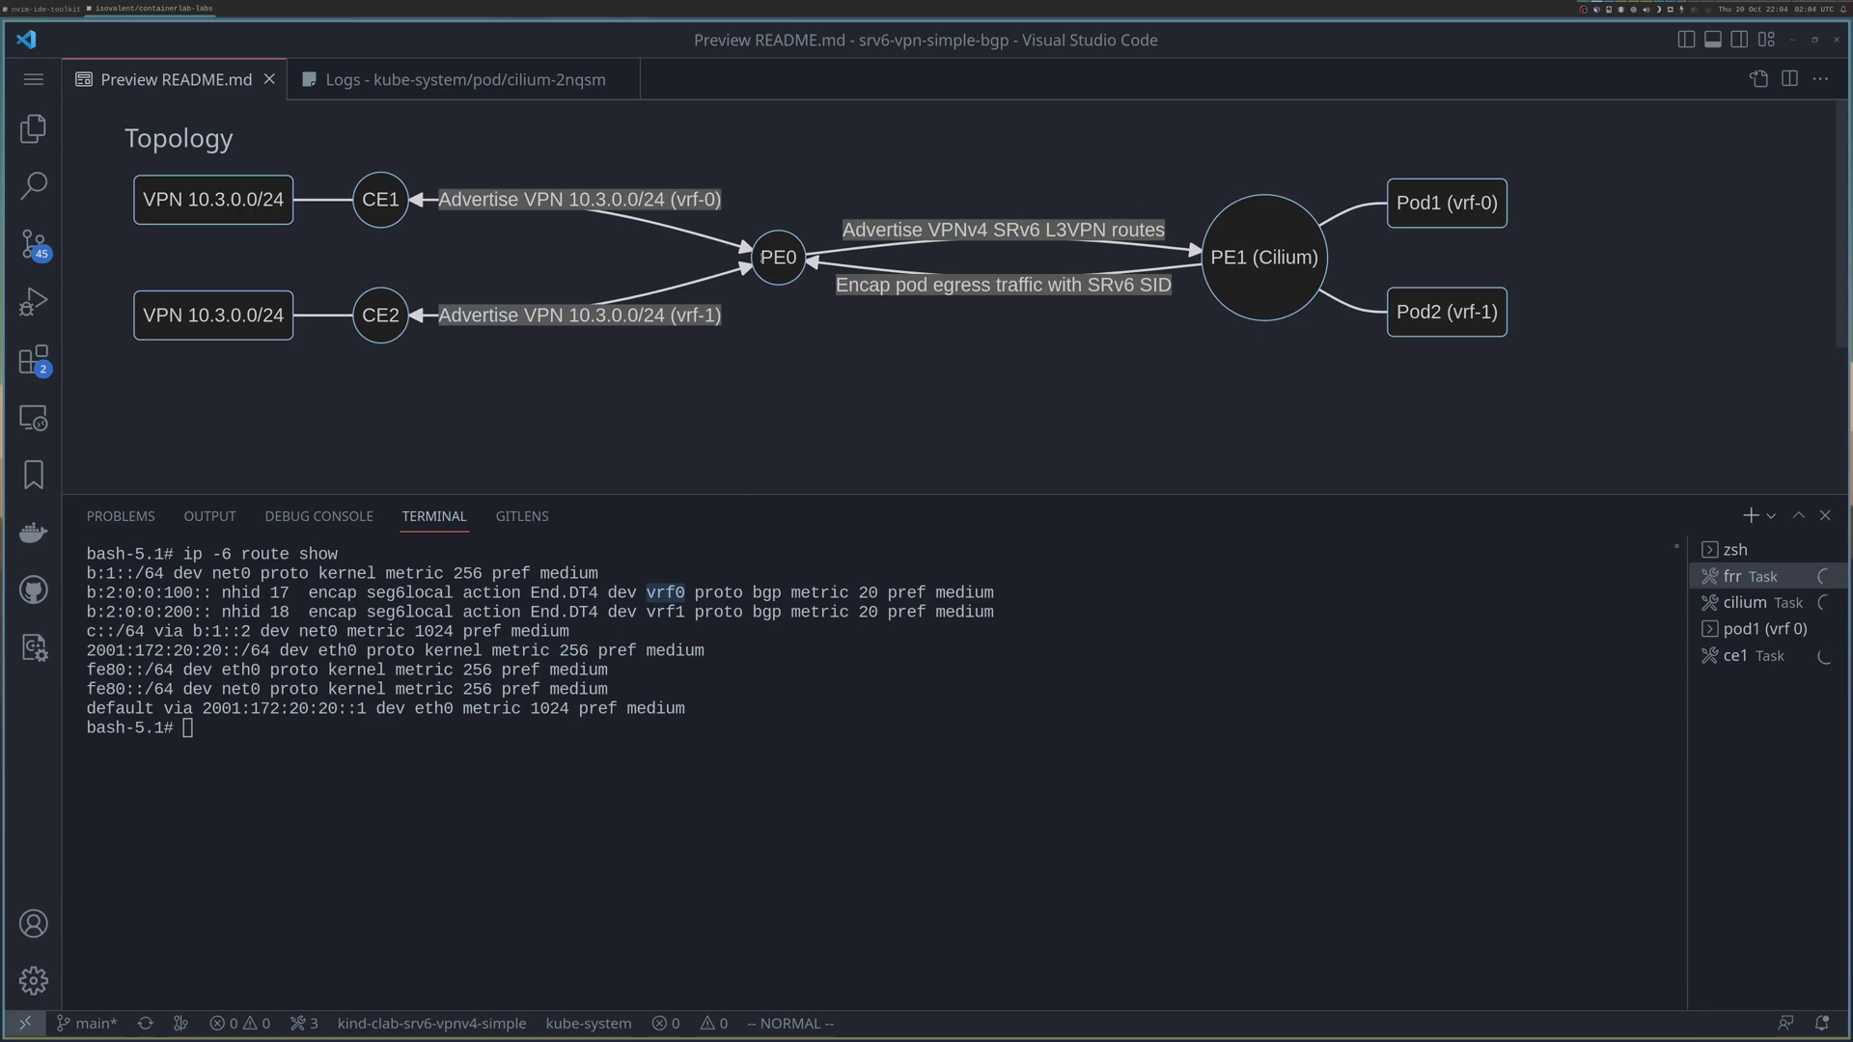
{"action": "left_click_drag", "start_coordinate": [762, 258], "coordinate": [797, 258]}
{"action": "left_click", "coordinate": [798, 258]}
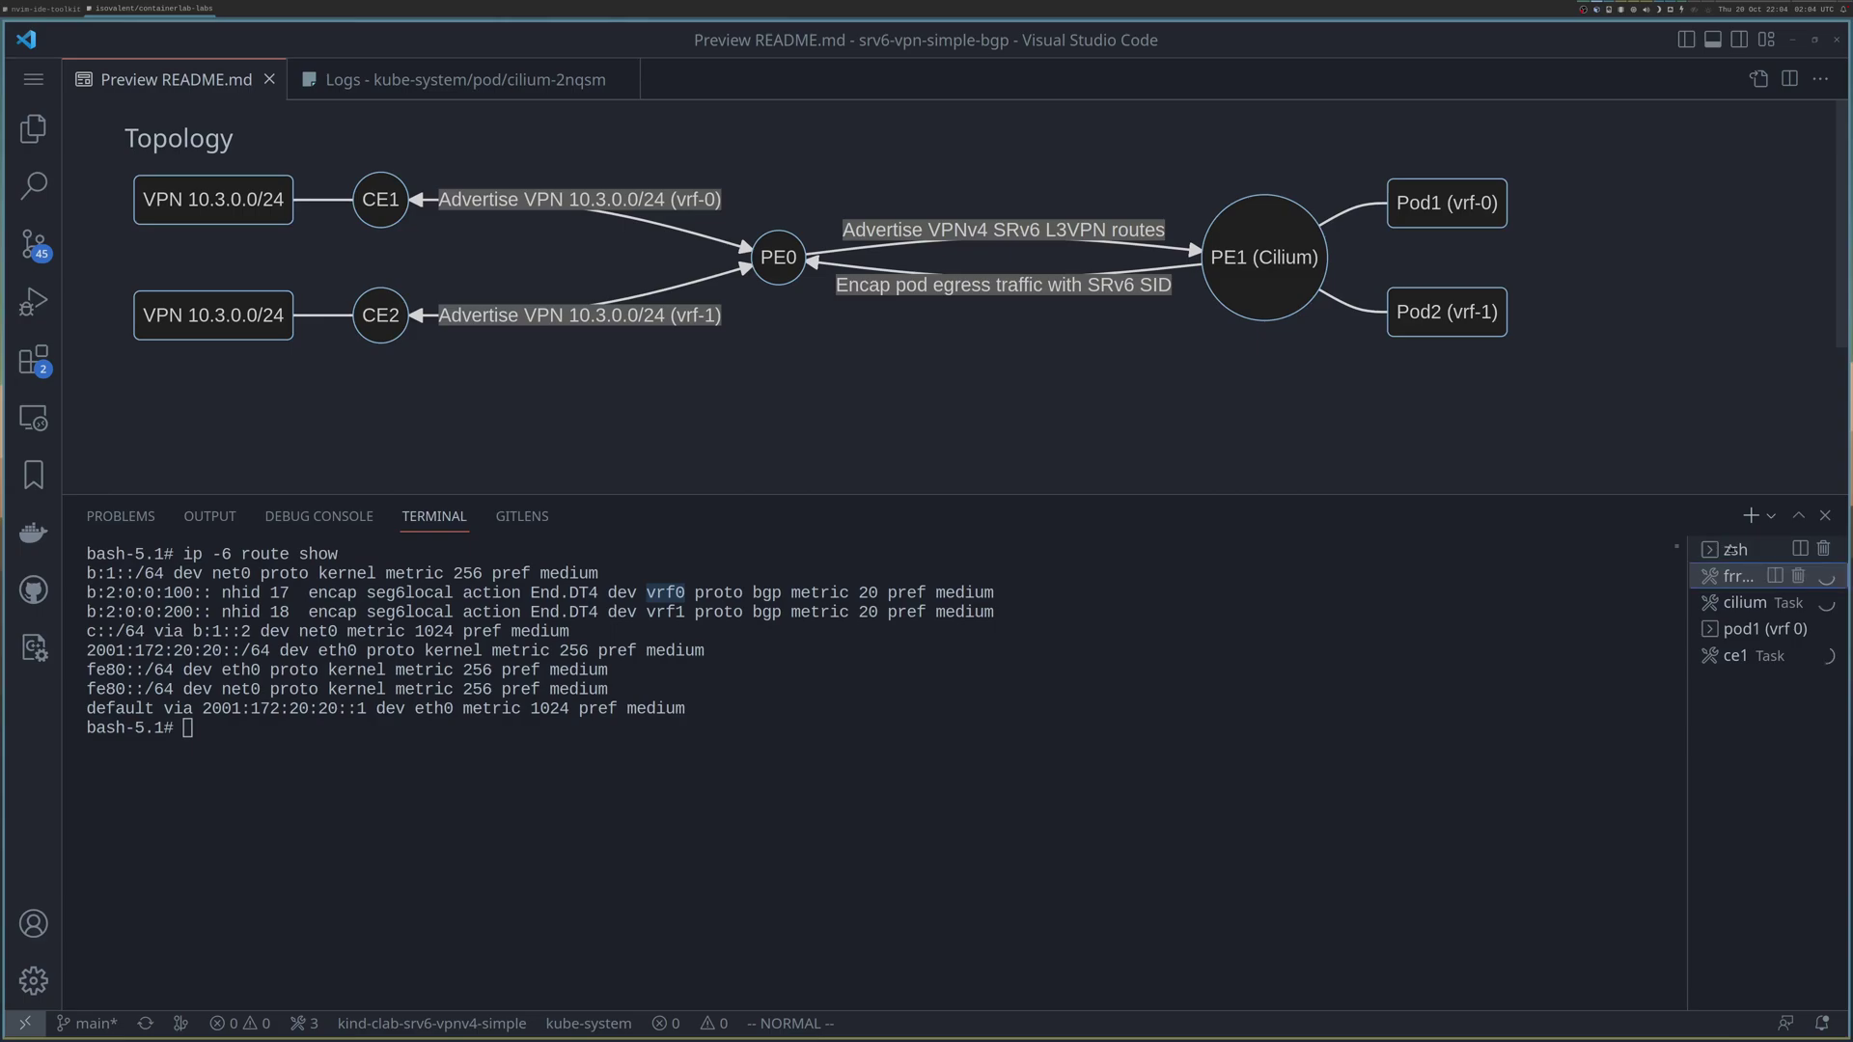
- Apply srv6-export-vrfs.yaml from the zsh shell with 'k apply -f', creating vrf0
{"action": "left_click", "coordinate": [1730, 549]}
{"action": "type", "text": "k"}
{"action": "key", "text": "Right"}
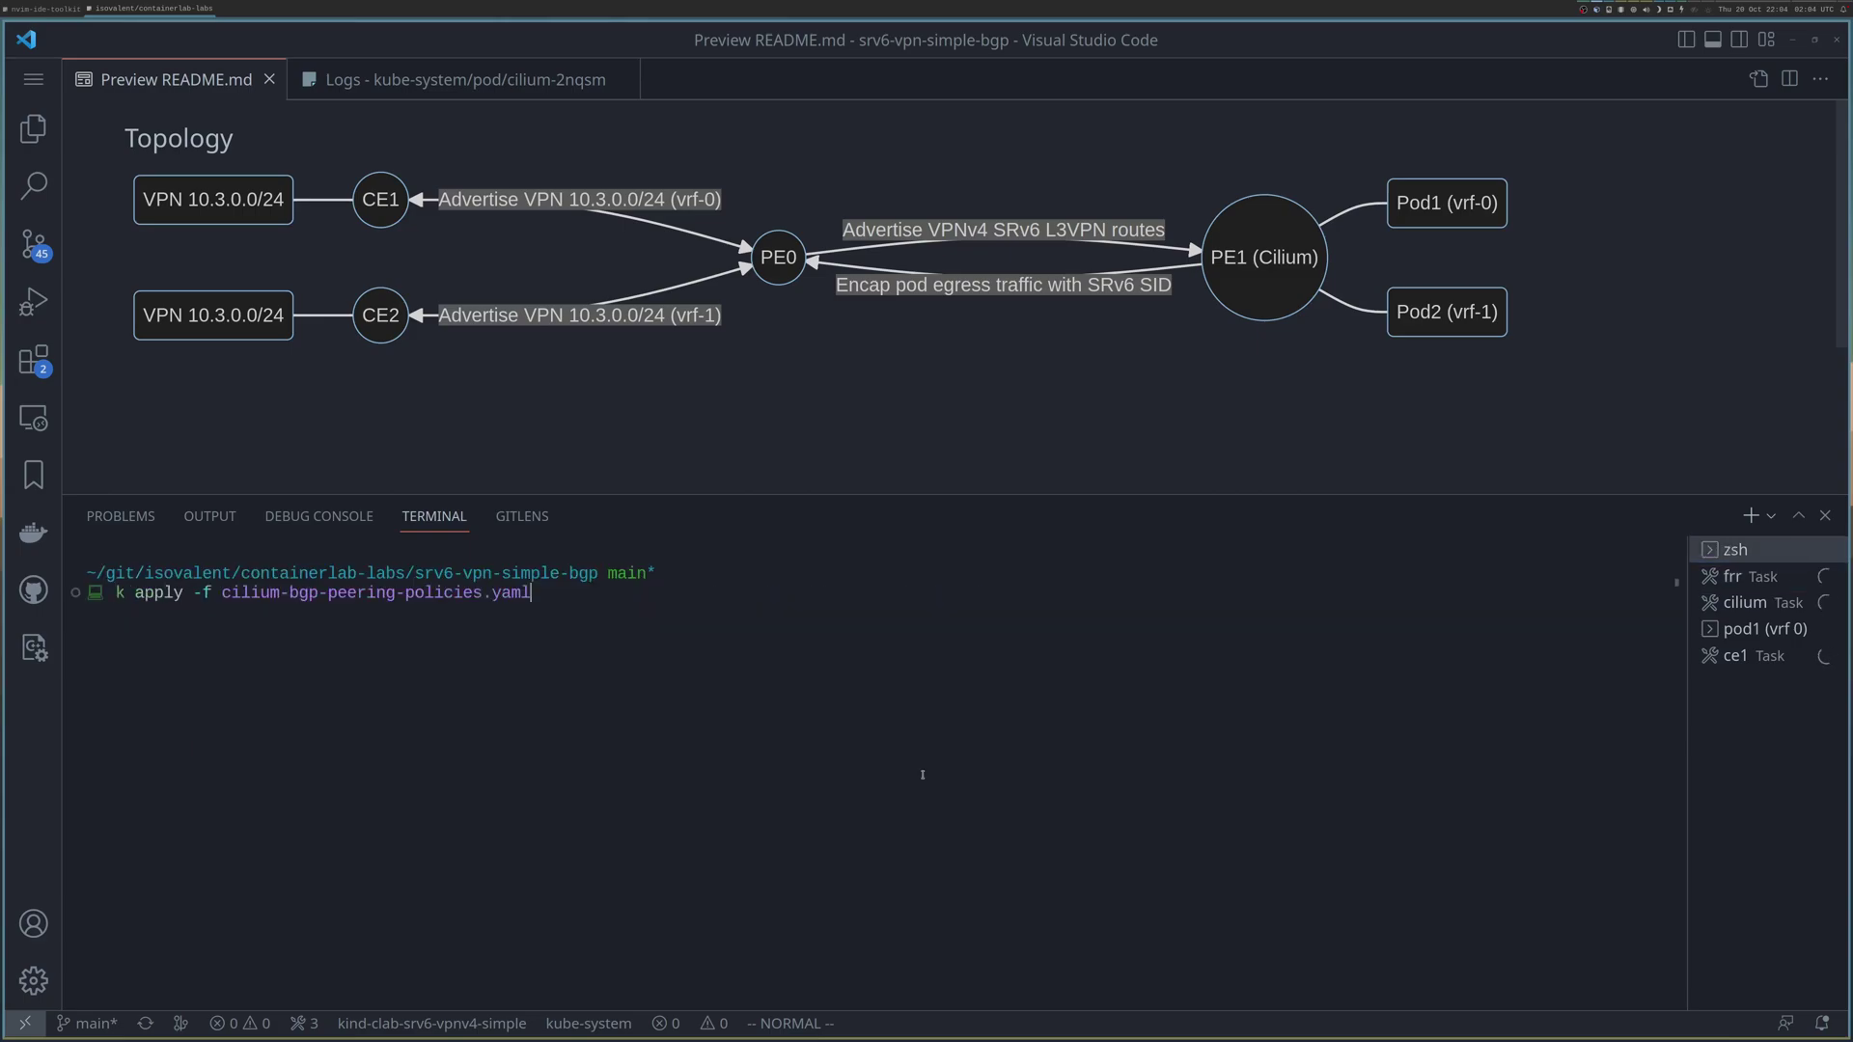
{"action": "key", "text": "Up"}
{"action": "key", "text": "Up"}
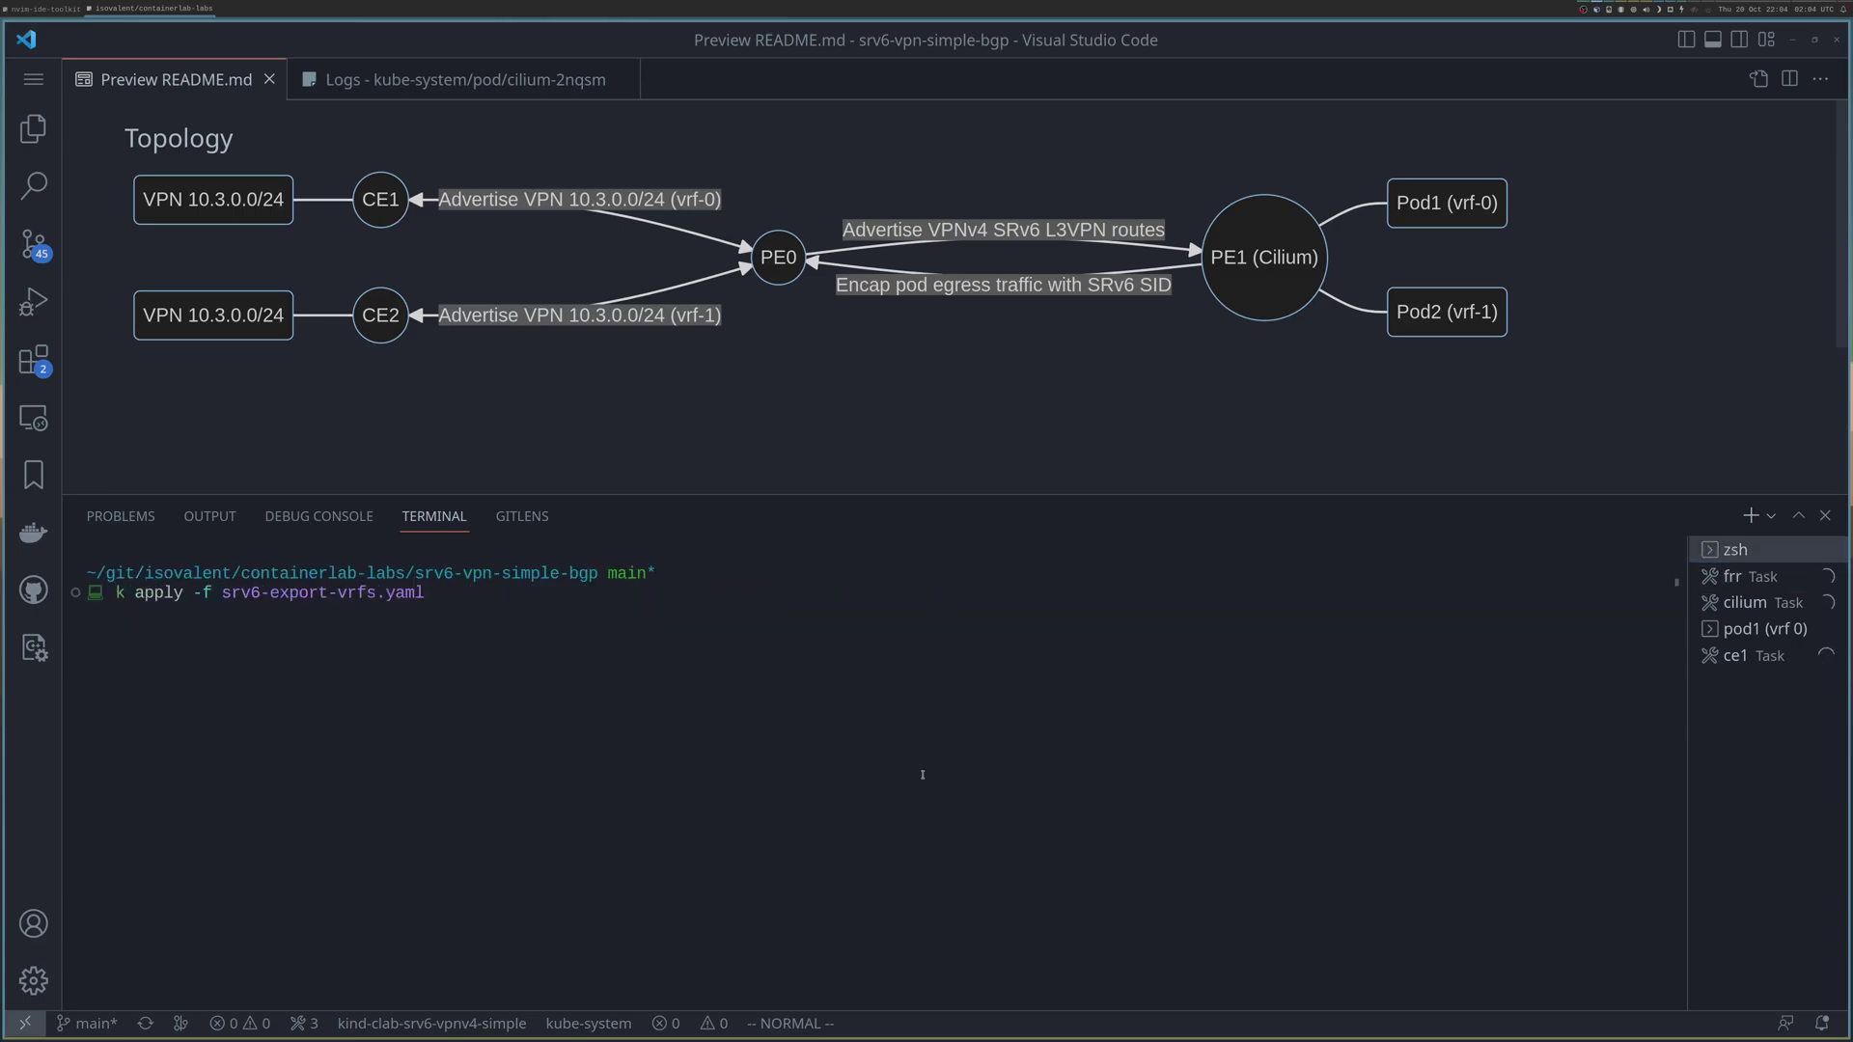
{"action": "key", "text": "Return"}
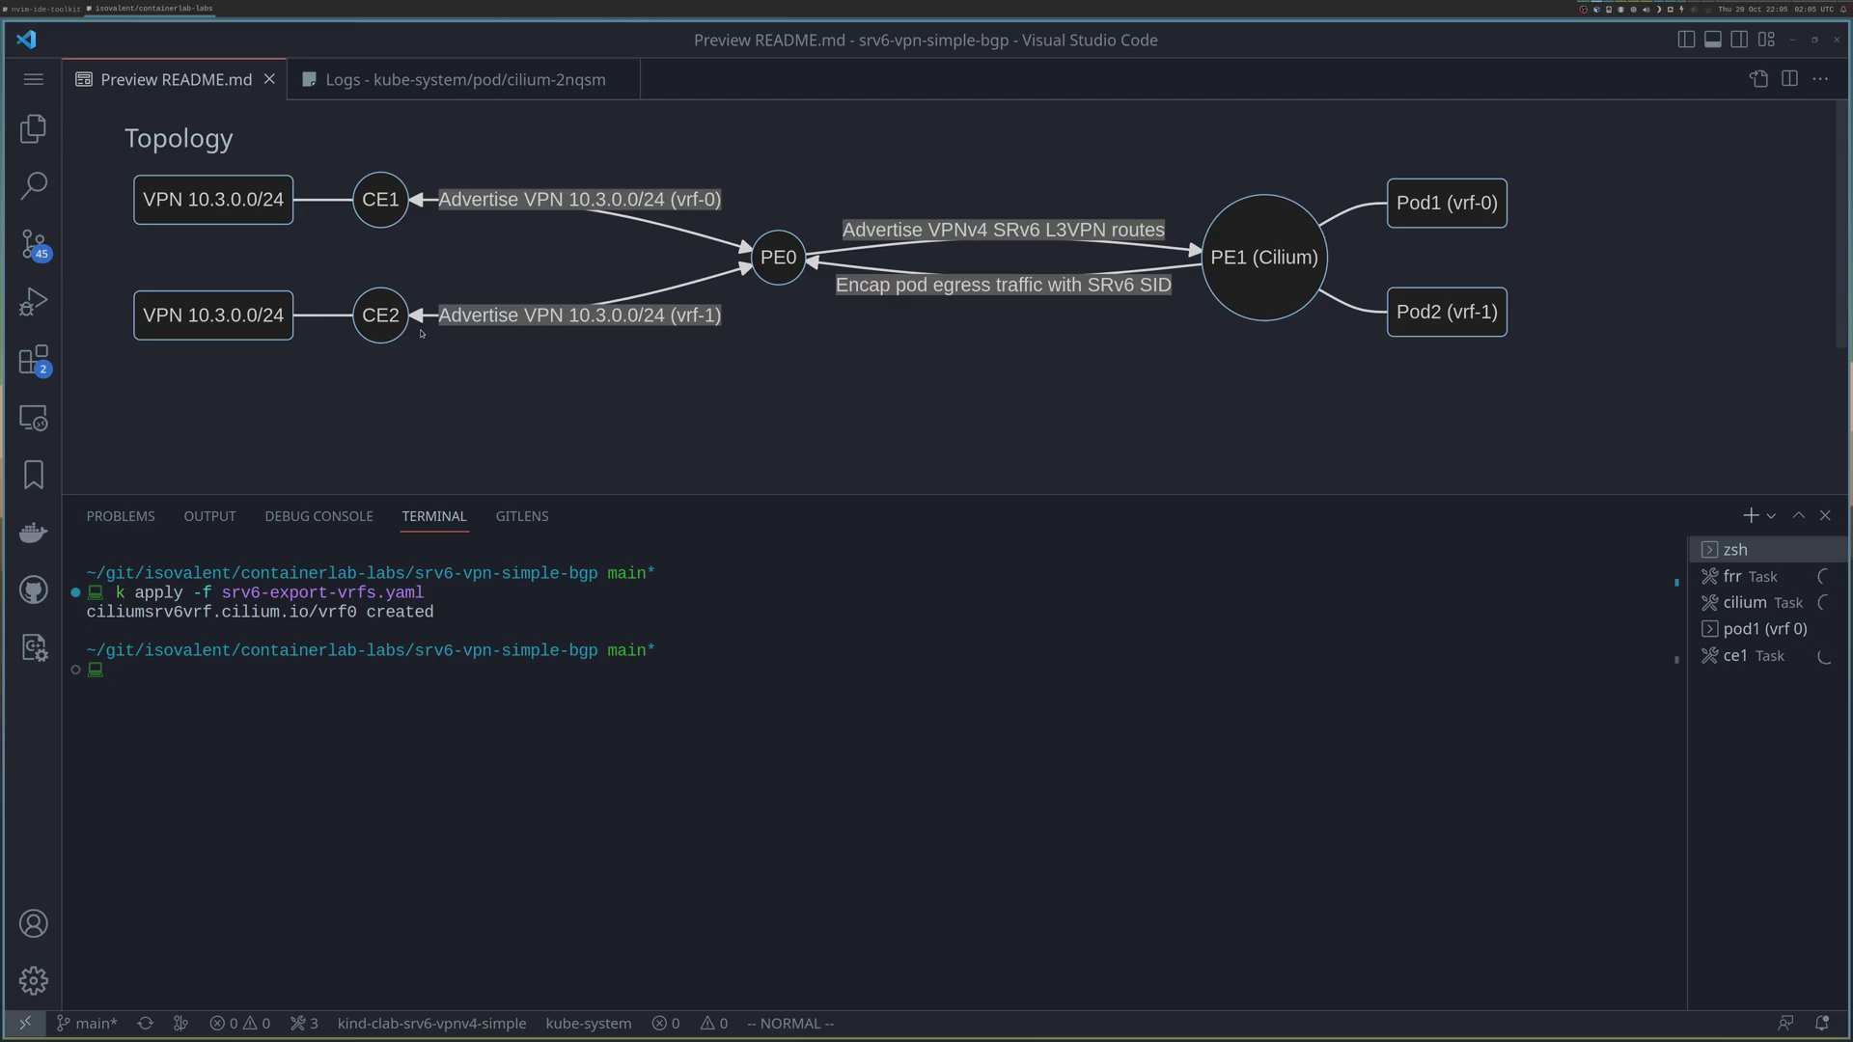
- Show the Cilium pod log and highlight the allocated SID c::9777
{"action": "left_click", "coordinate": [481, 88]}
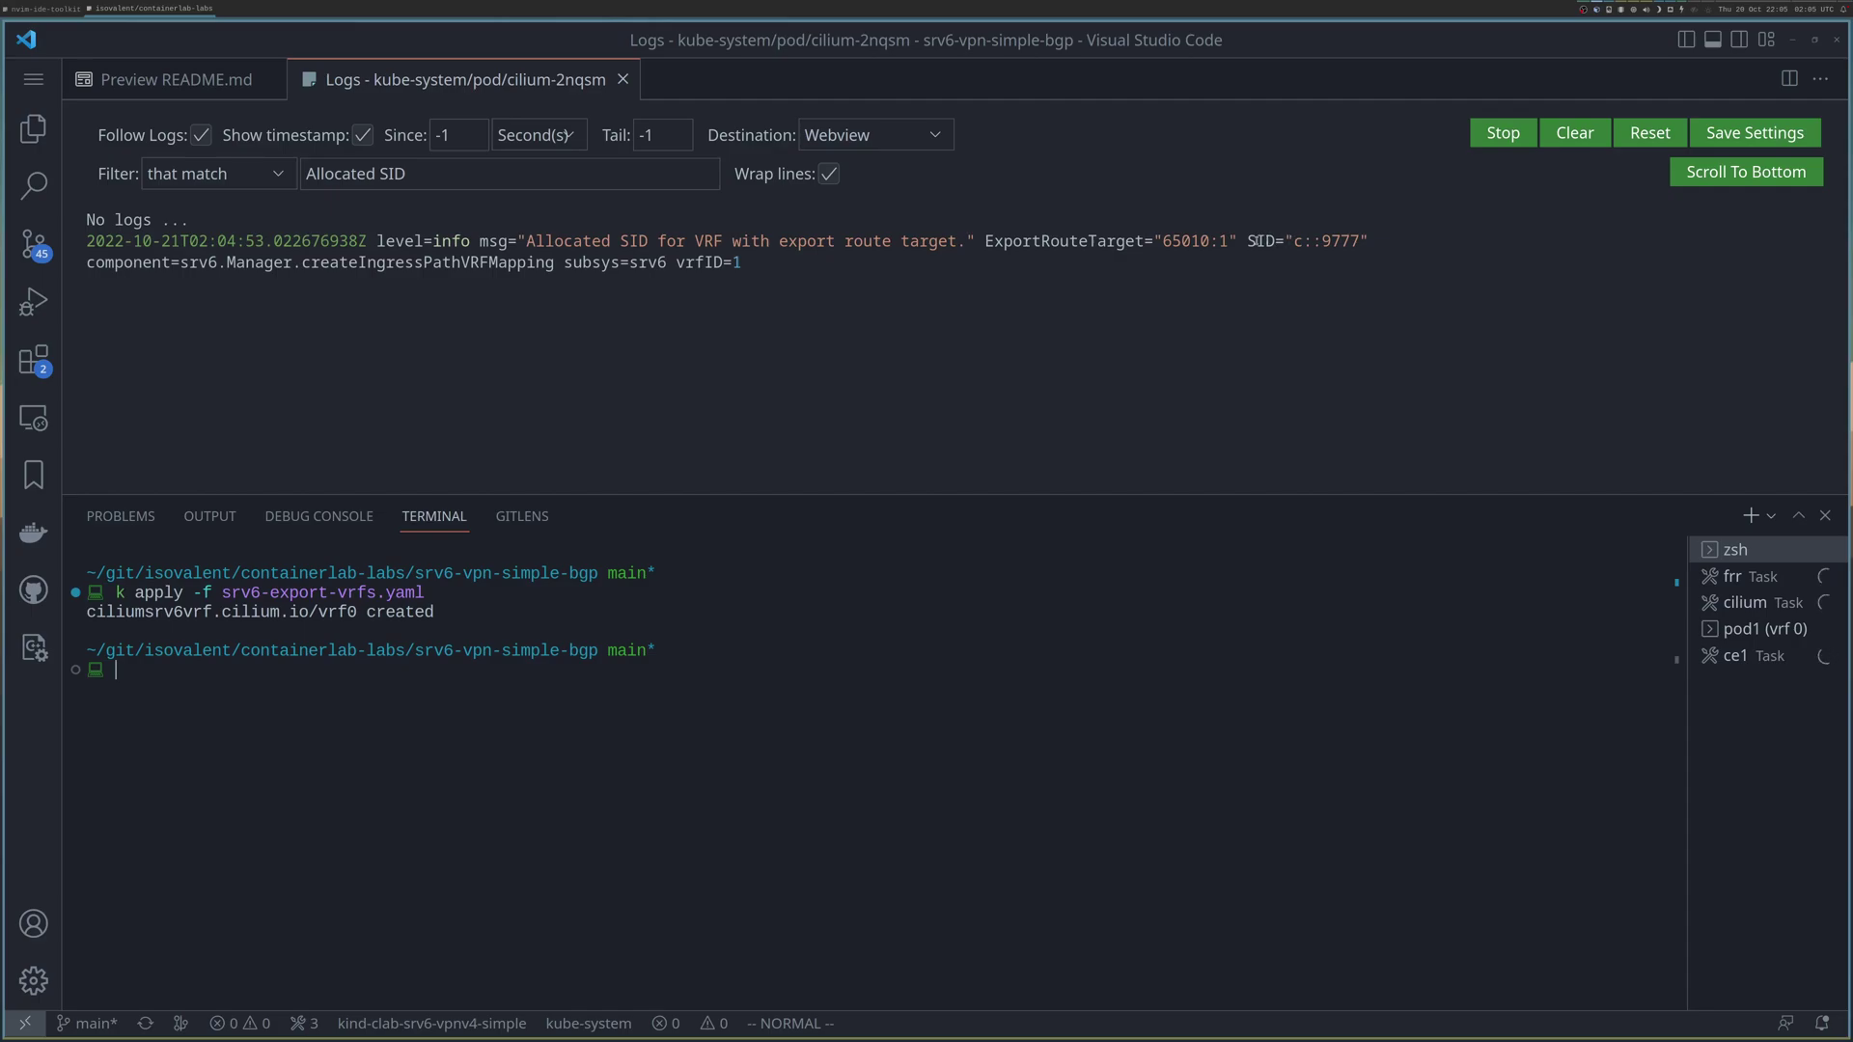
{"action": "left_click_drag", "start_coordinate": [1244, 244], "coordinate": [1367, 243]}
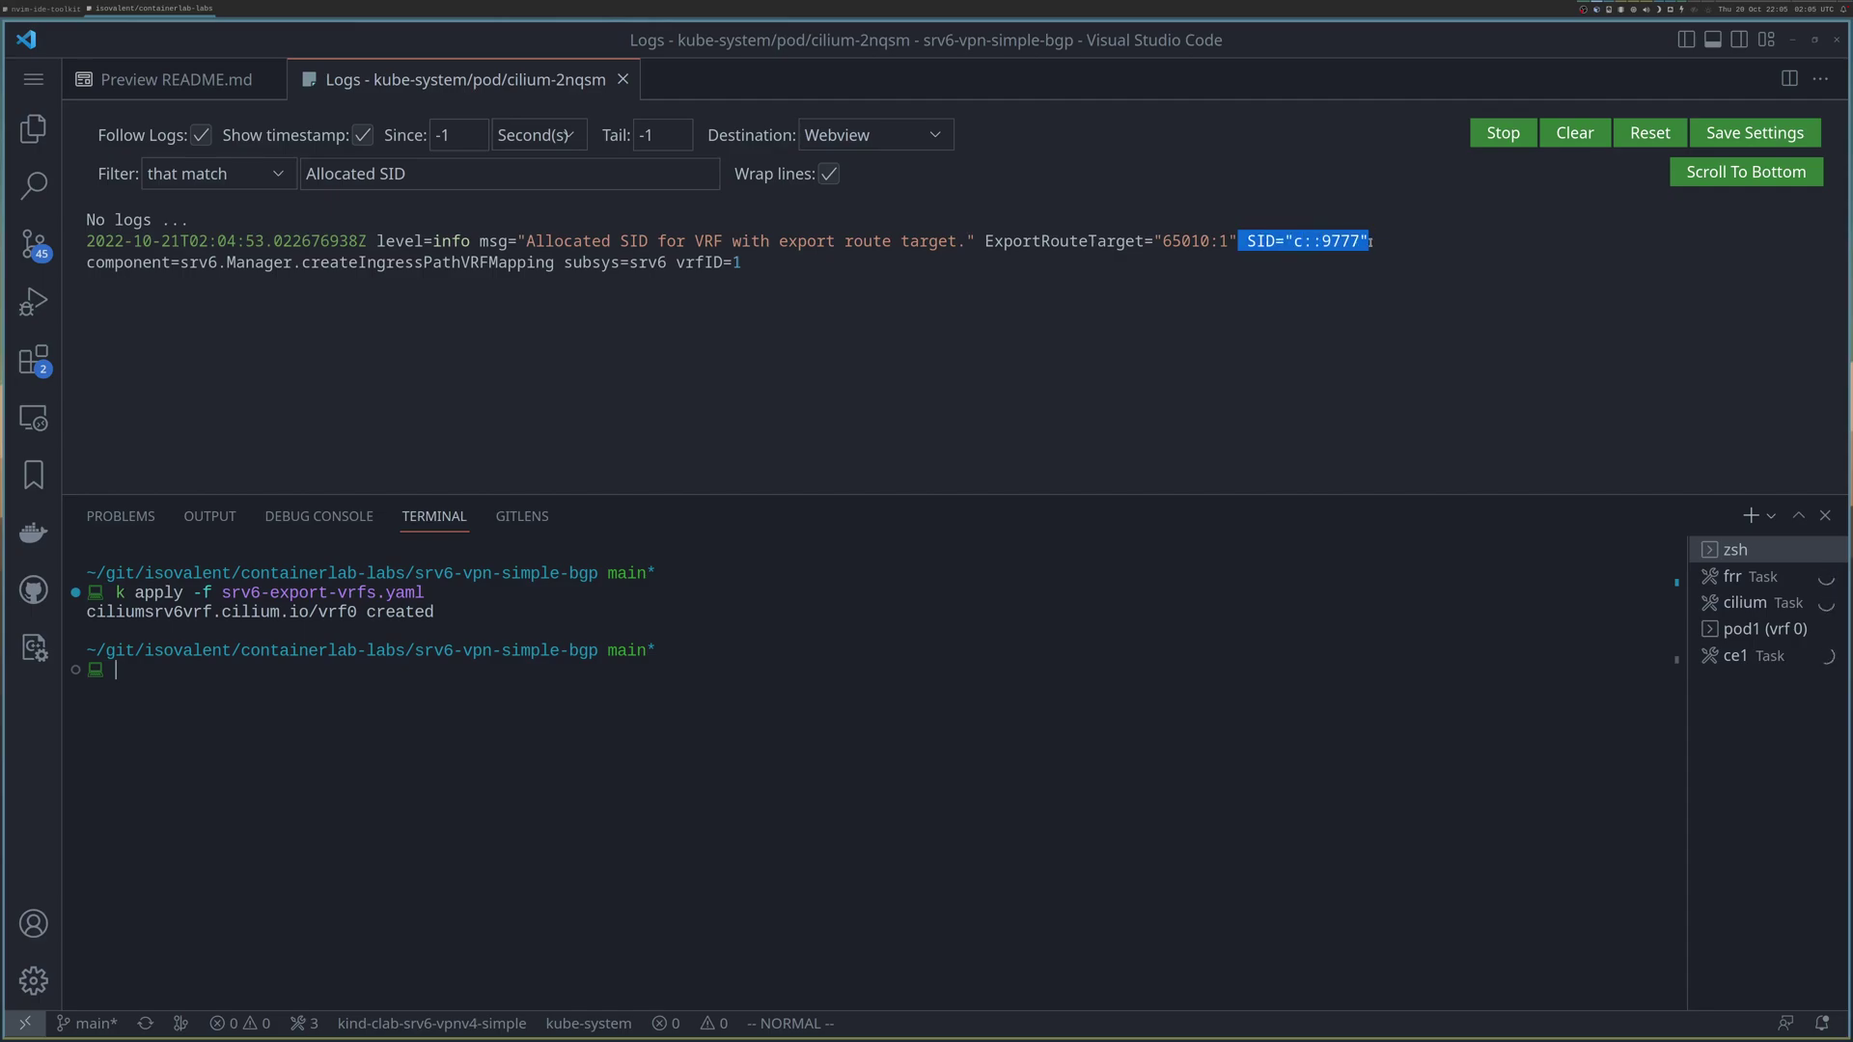
- Run 'ip route show table 100' in the frr shell to list VRF table 100
{"action": "left_click", "coordinate": [1734, 577]}
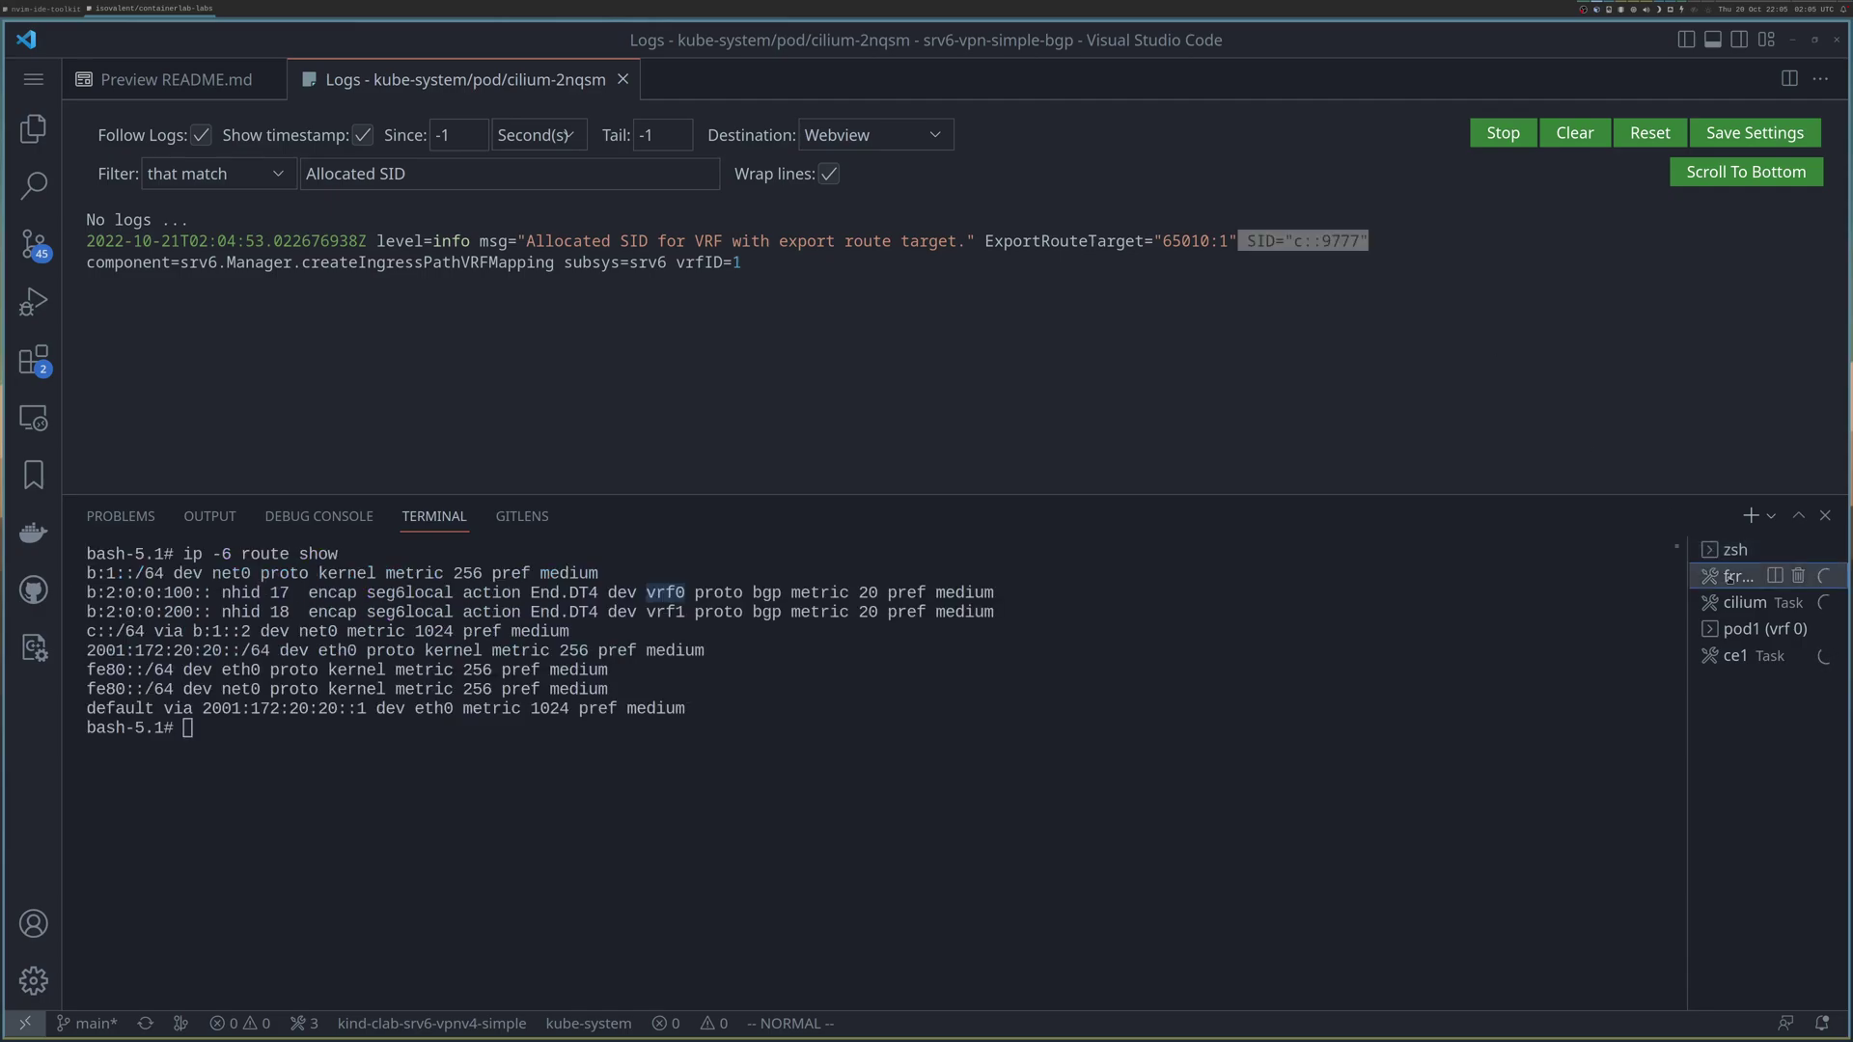
{"action": "key", "text": "Up"}
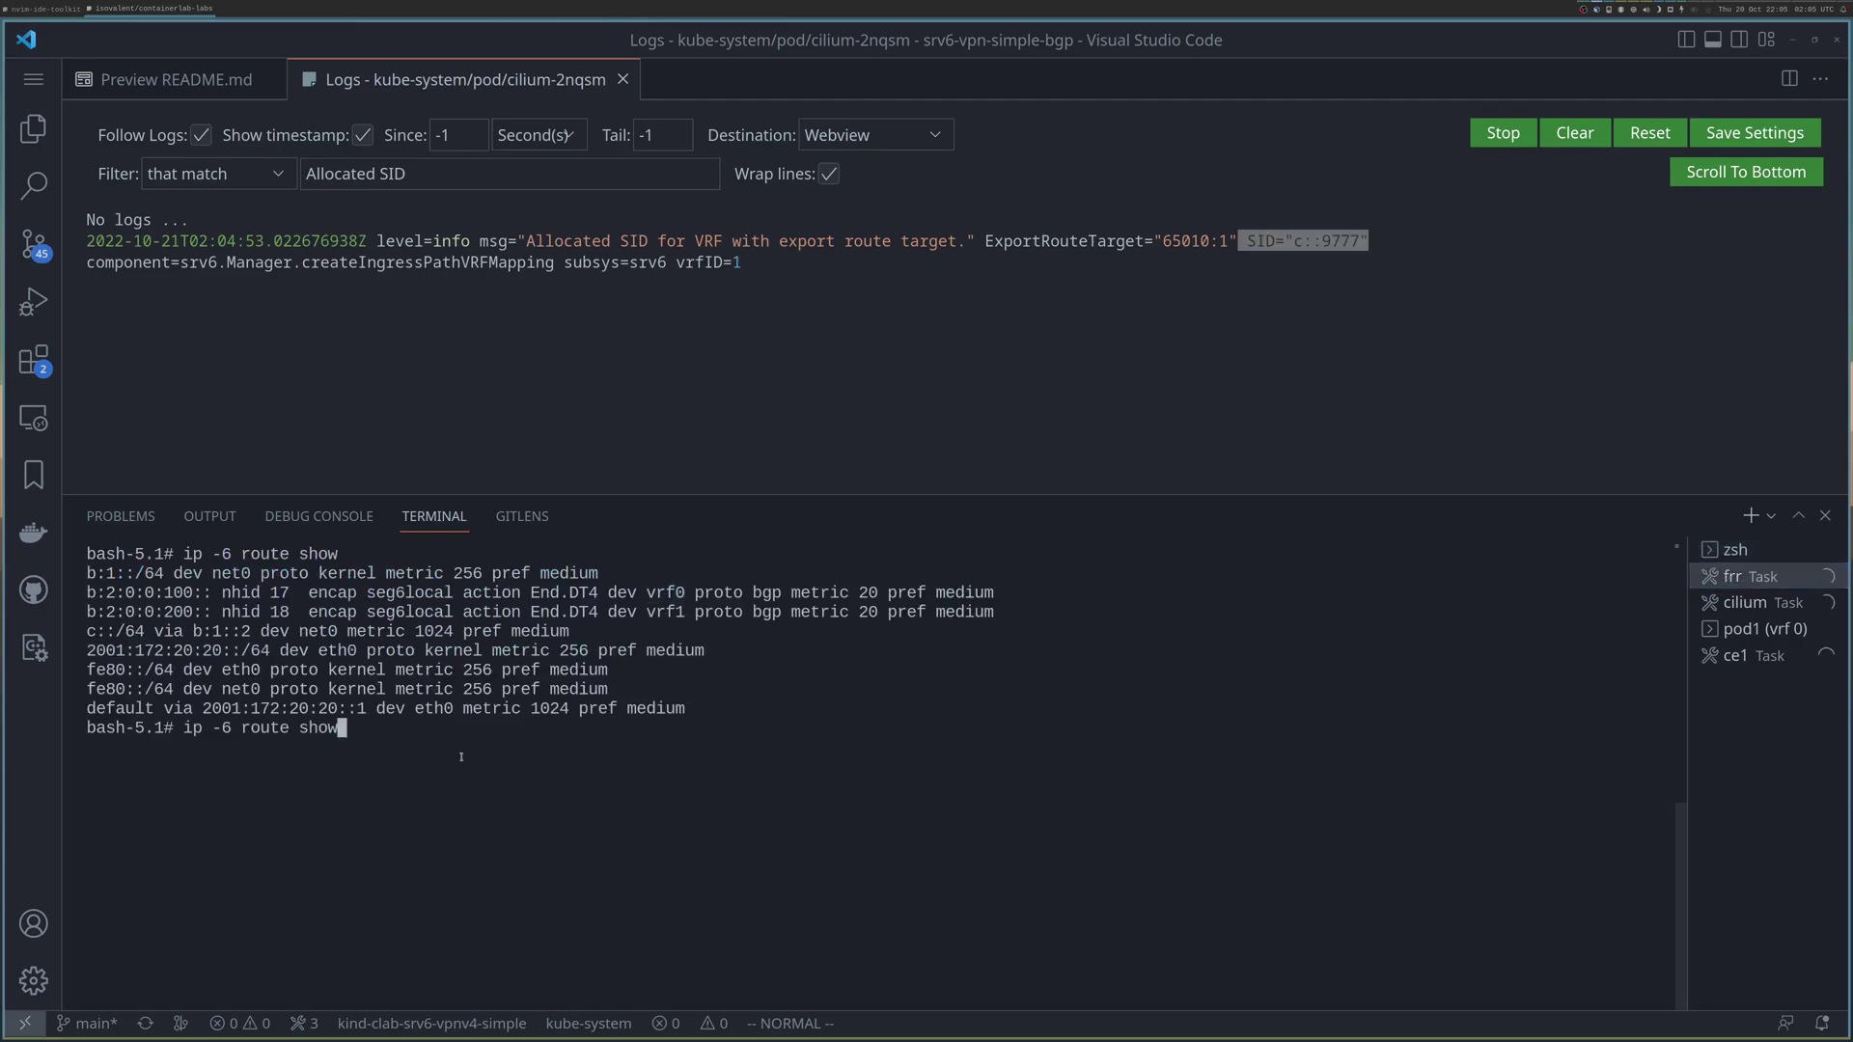
{"action": "key", "text": "Up"}
{"action": "type", "text": "table 100"}
{"action": "key", "text": "Return"}
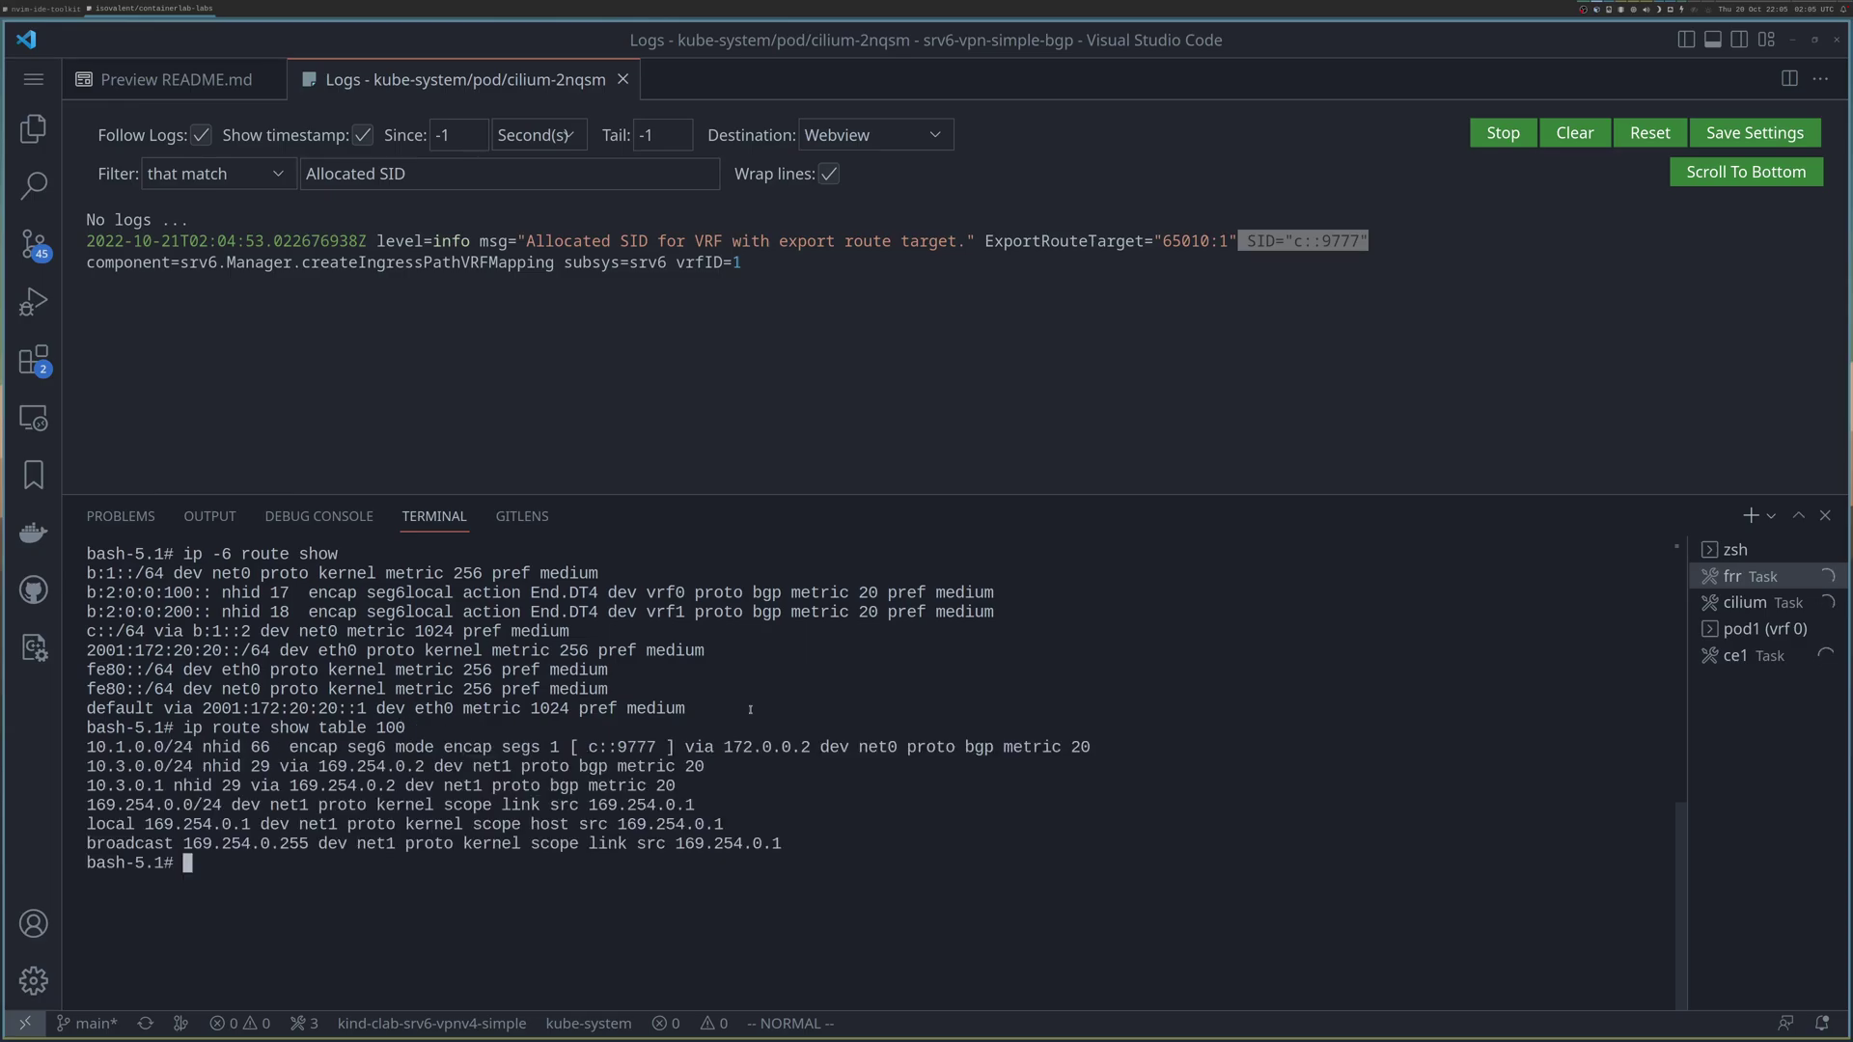
- Highlight the 10.1.0.0/24 route and its SRv6 encap segment c::9777
{"action": "triple_click", "coordinate": [313, 747]}
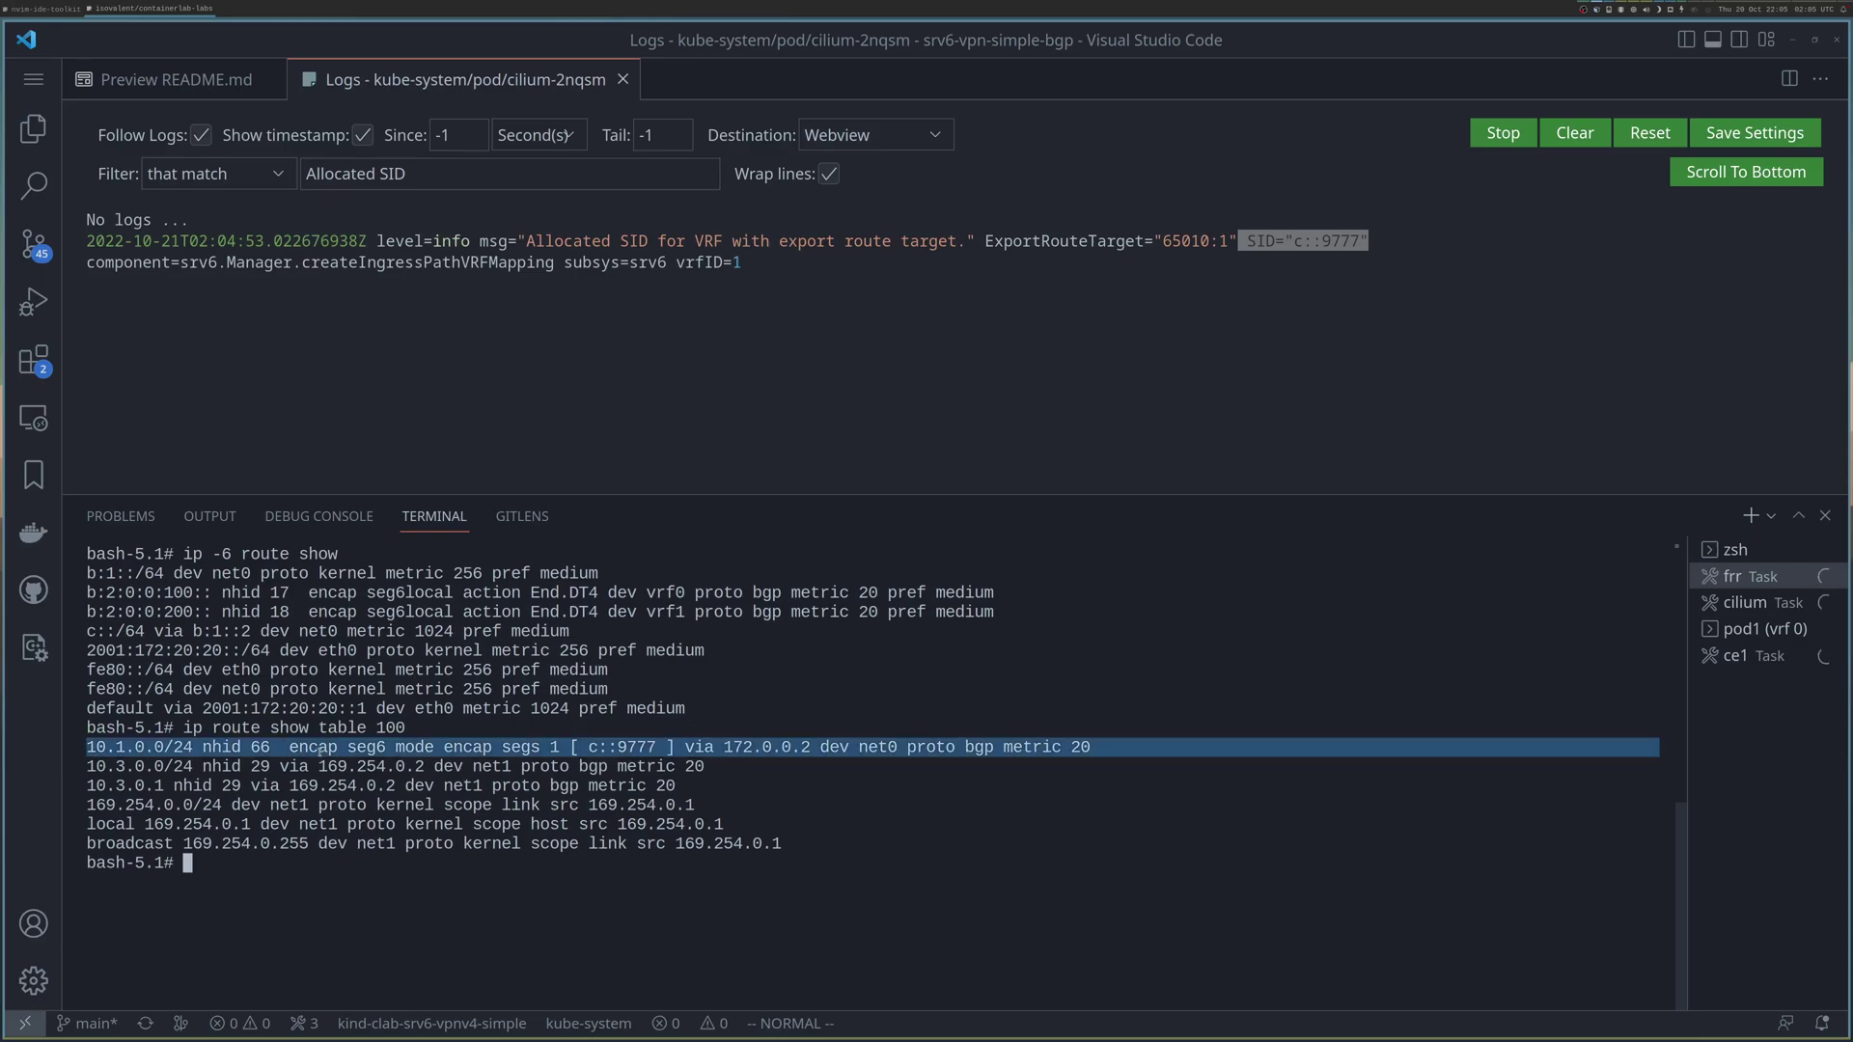
{"action": "key", "text": "Escape"}
{"action": "left_click_drag", "start_coordinate": [88, 747], "coordinate": [193, 747]}
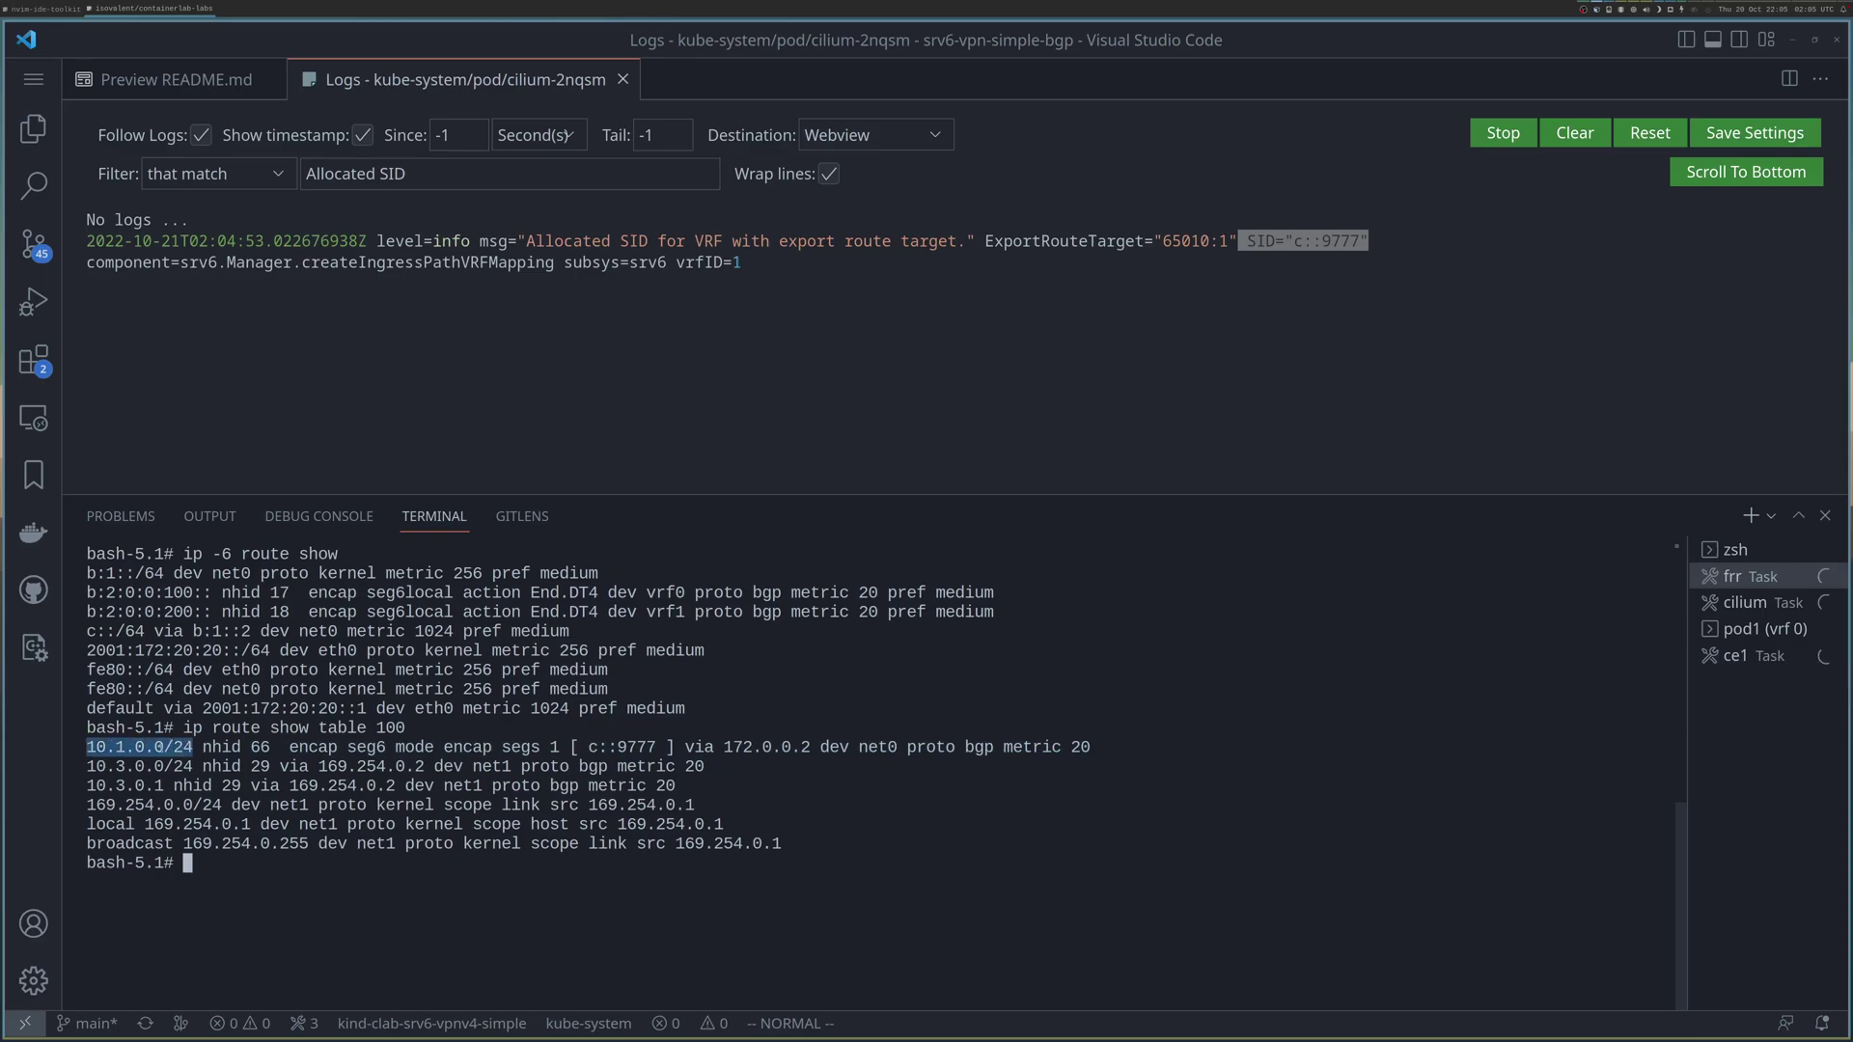
{"action": "key", "text": "Escape"}
{"action": "double_click", "coordinate": [631, 748]}
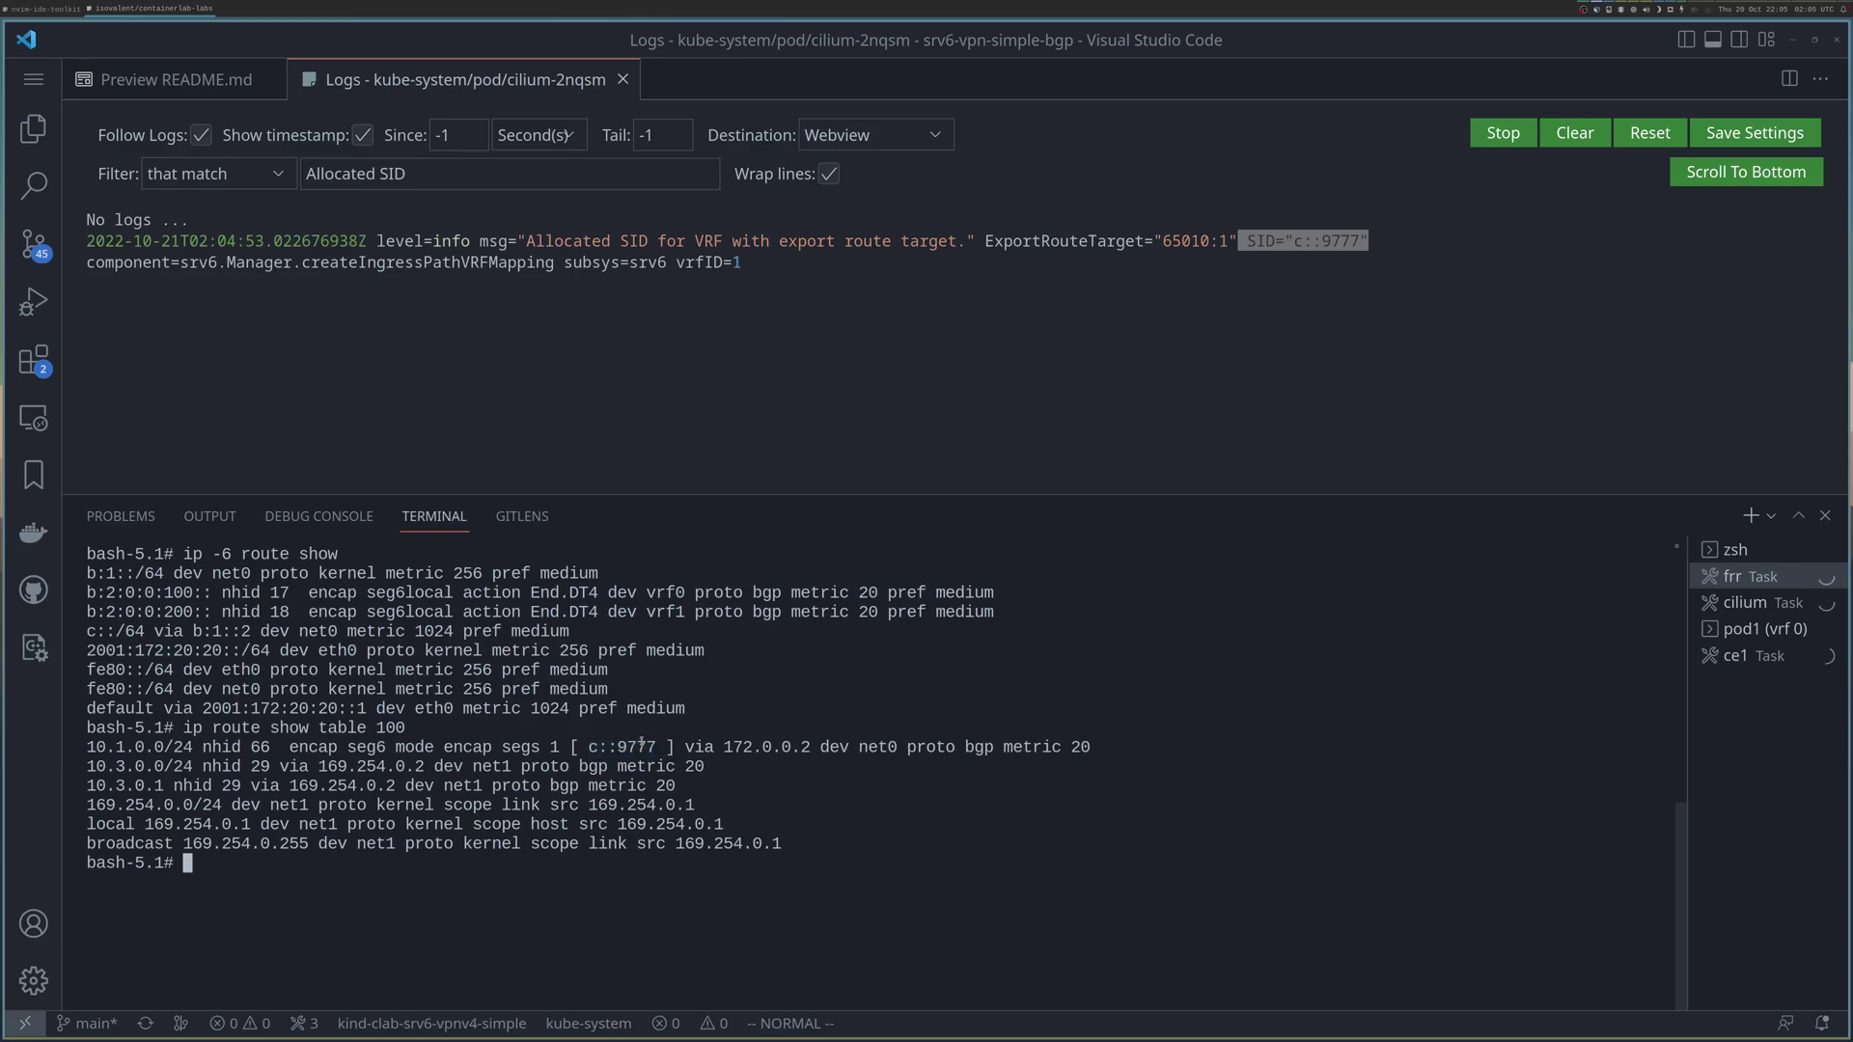
{"action": "triple_click", "coordinate": [641, 742]}
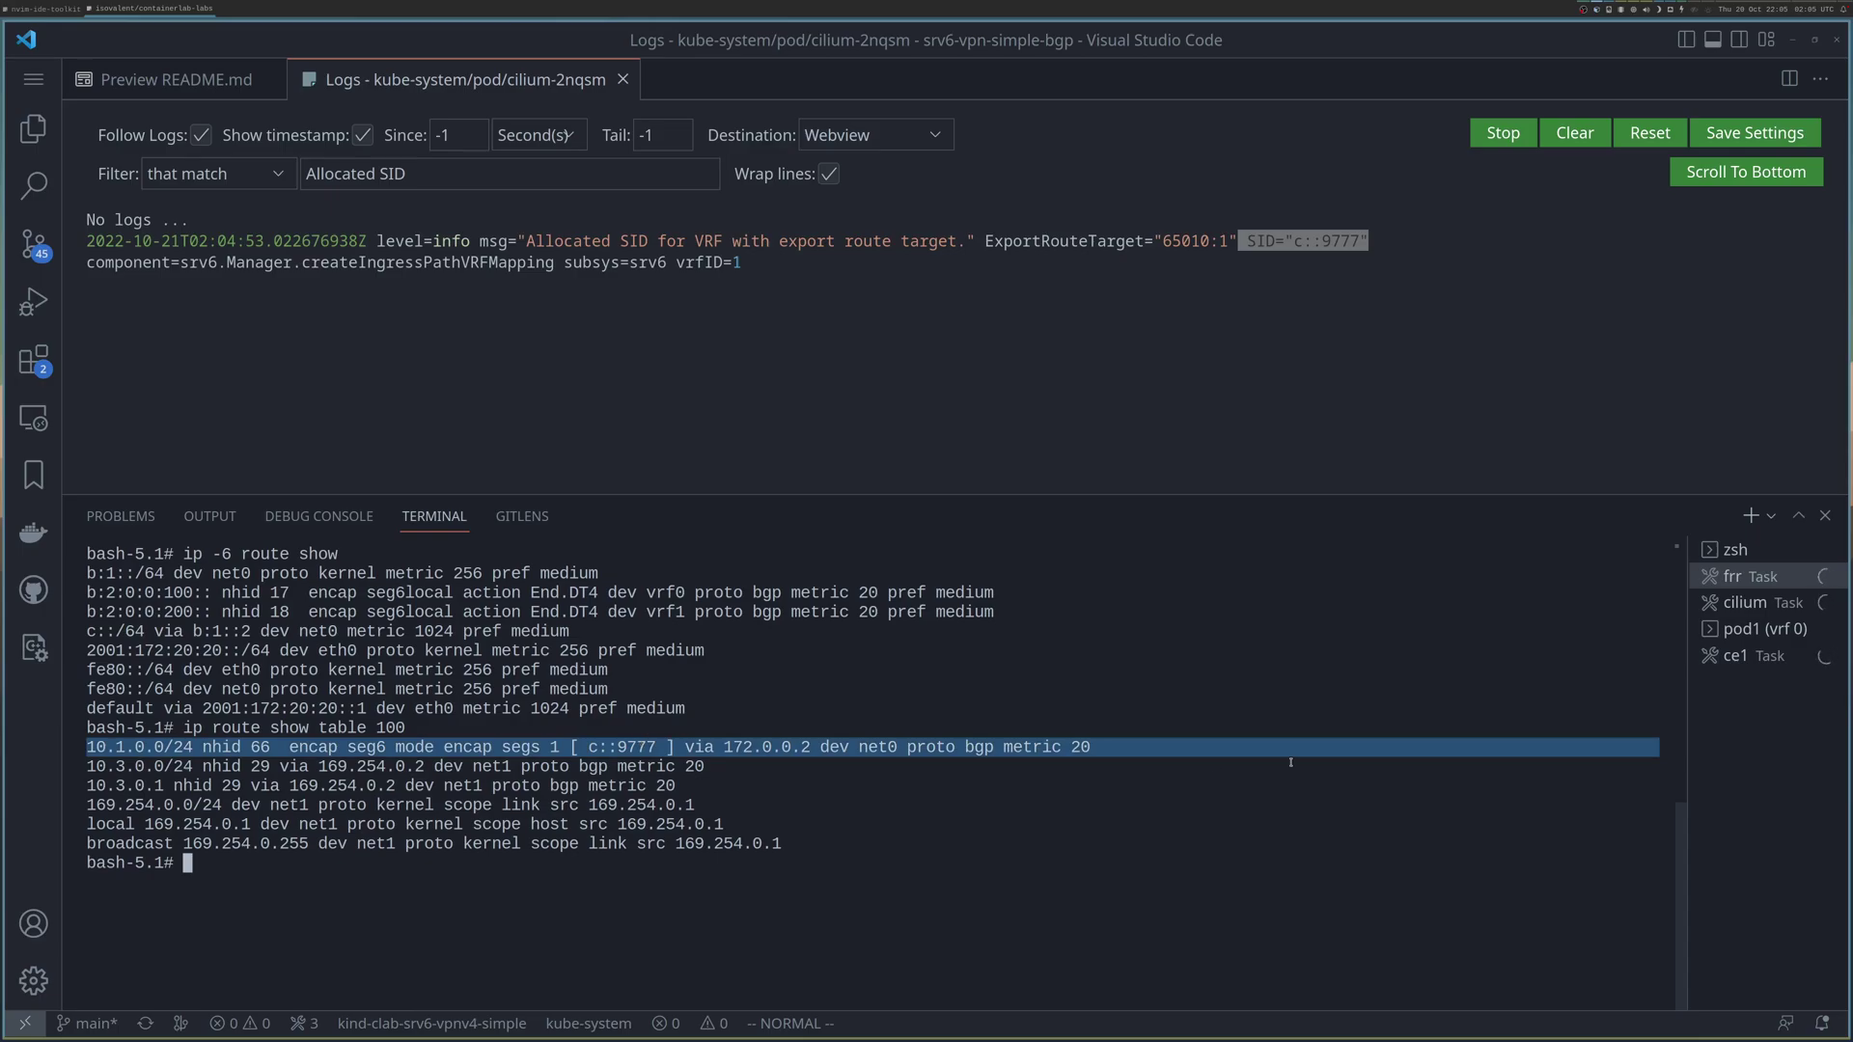
{"action": "double_click", "coordinate": [174, 747]}
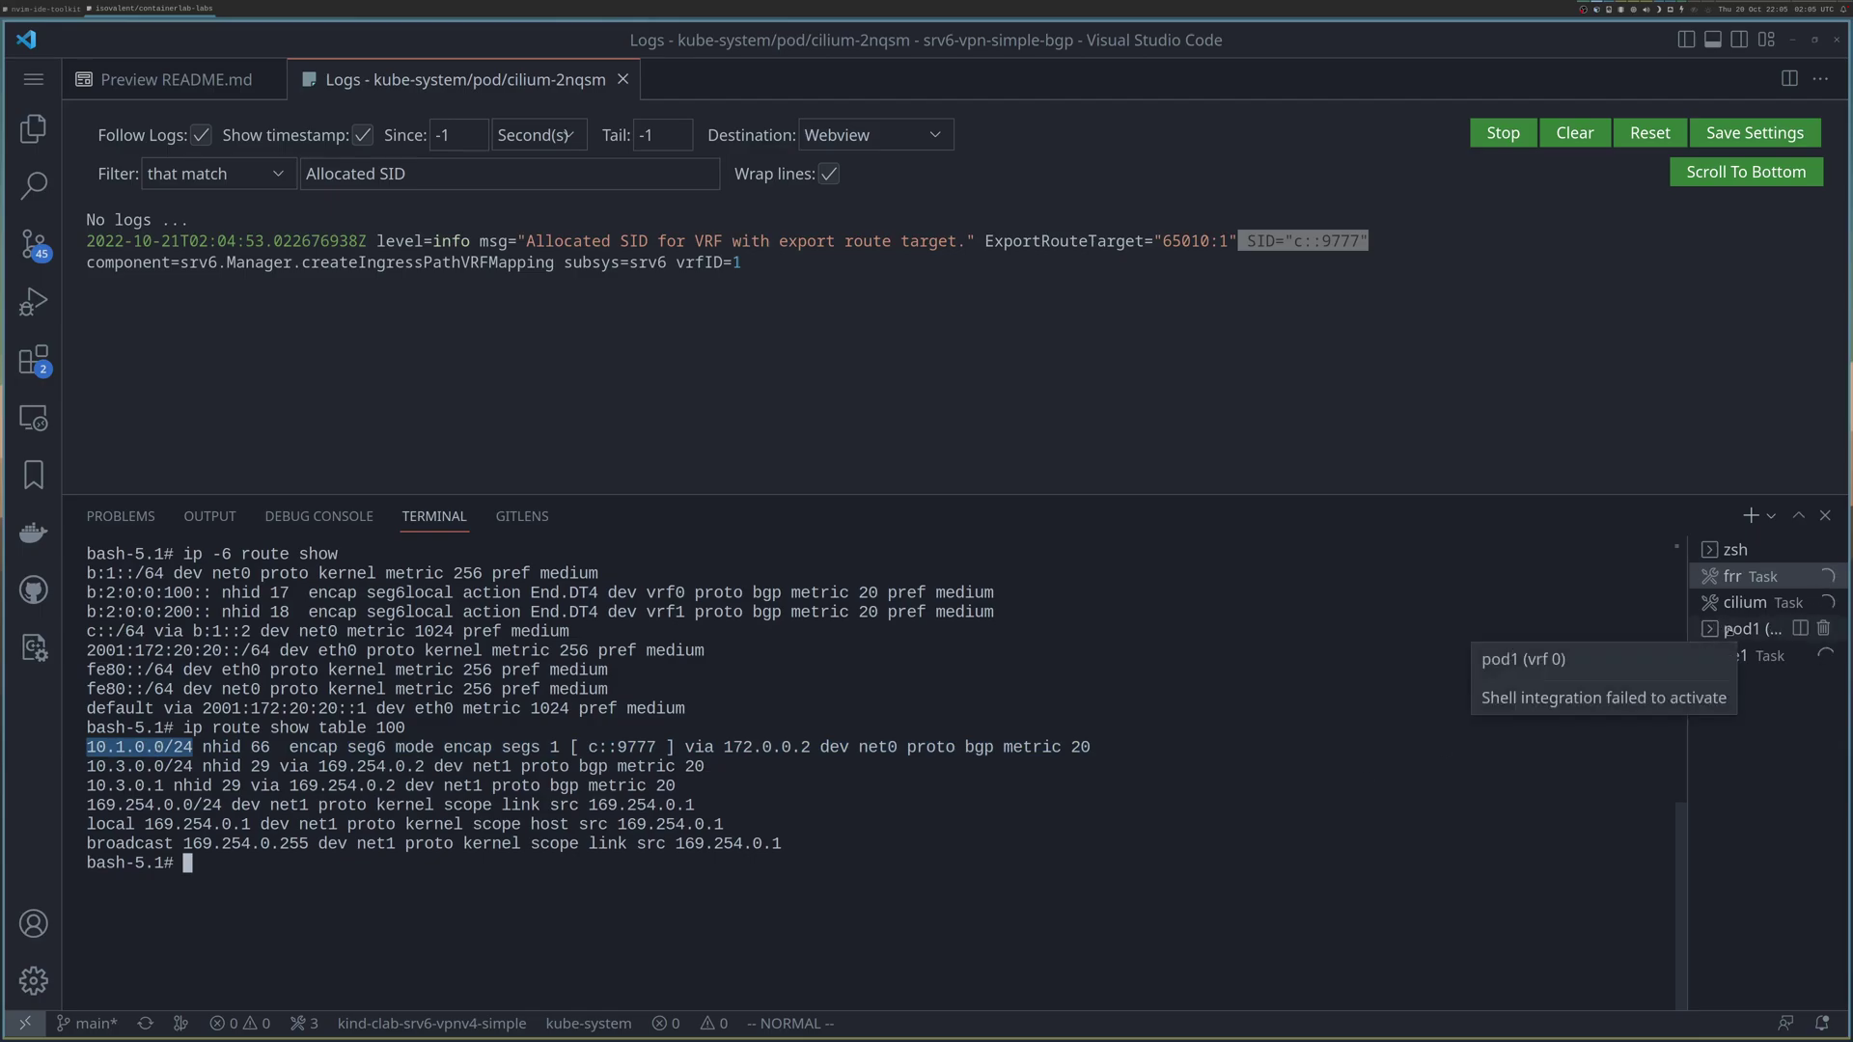
- Start 'ping 10.3.0.1' from the pod1 (vrf 0) shell
{"action": "left_click", "coordinate": [1759, 628]}
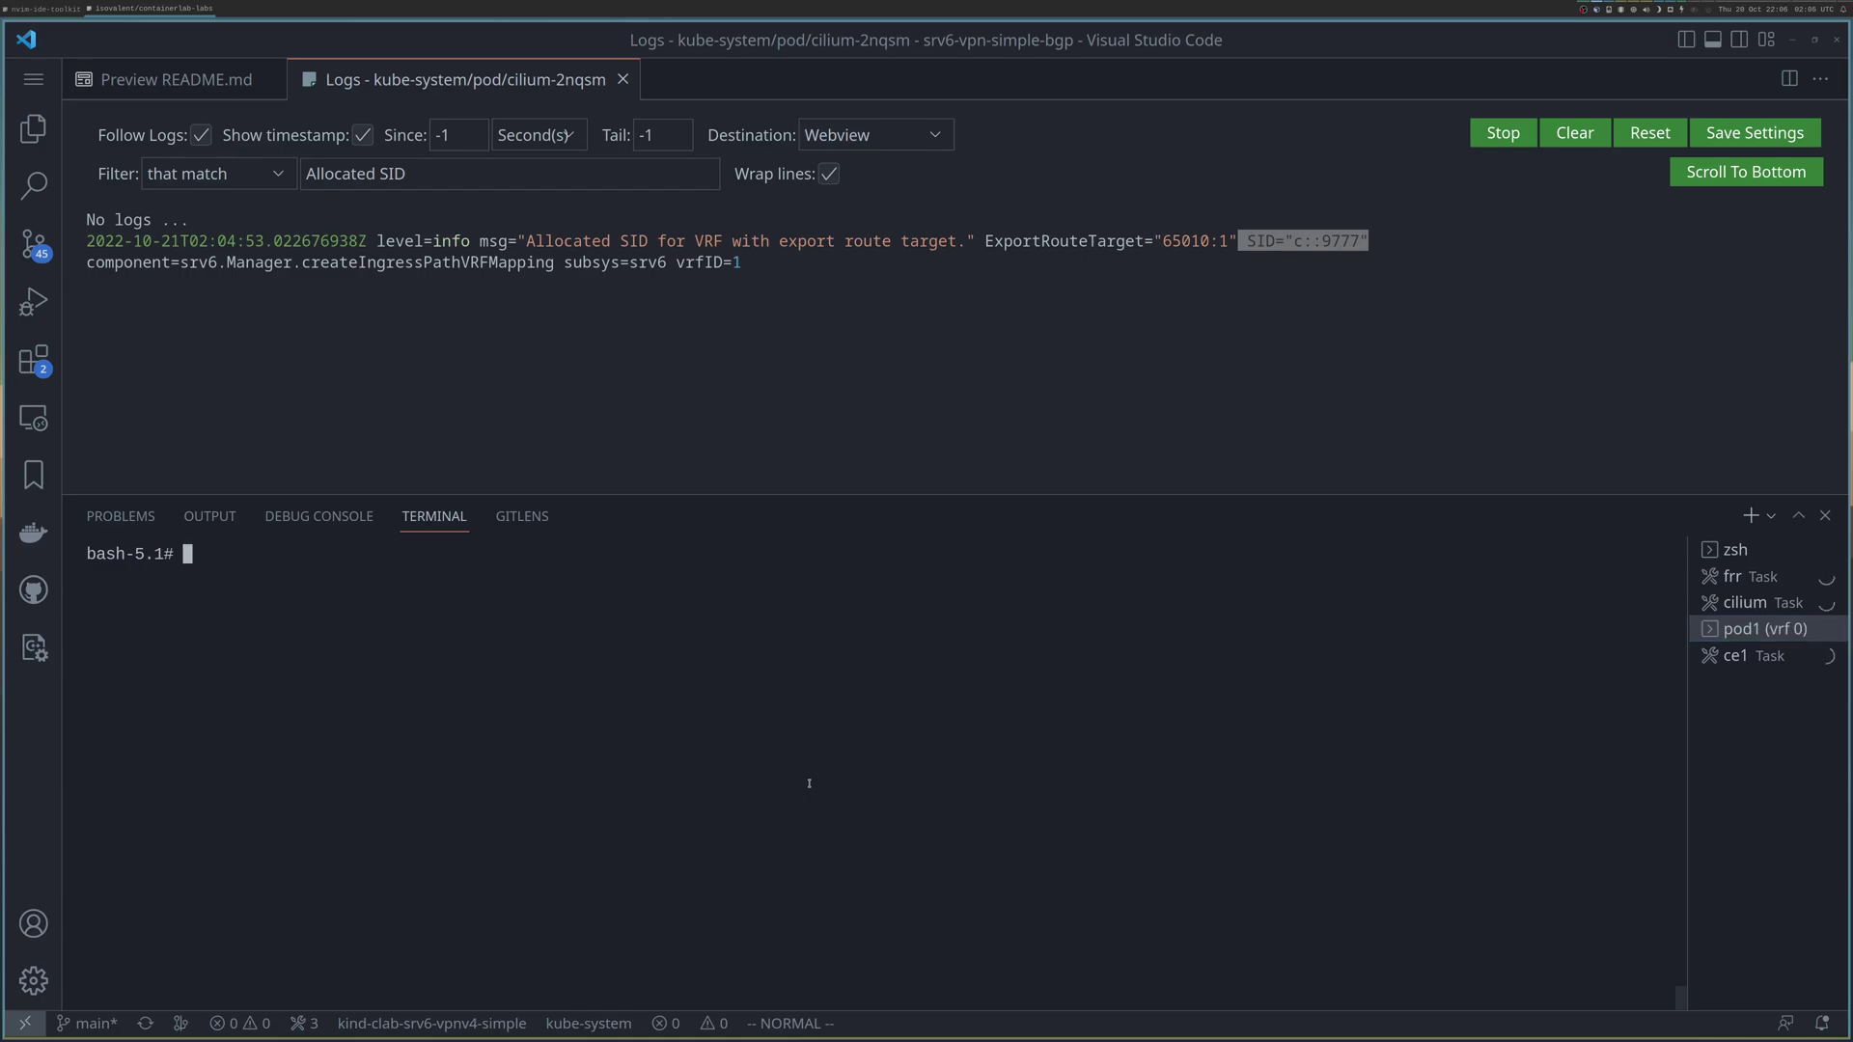
{"action": "type", "text": "p"}
{"action": "type", "text": "ing"}
{"action": "key", "text": "BackSpace"}
{"action": "key", "text": "BackSpace"}
{"action": "key", "text": "BackSpace"}
{"action": "type", "text": "ing 10"}
{"action": "type", "text": ".3.0"}
{"action": "type", "text": ".1"}
{"action": "key", "text": "Return"}
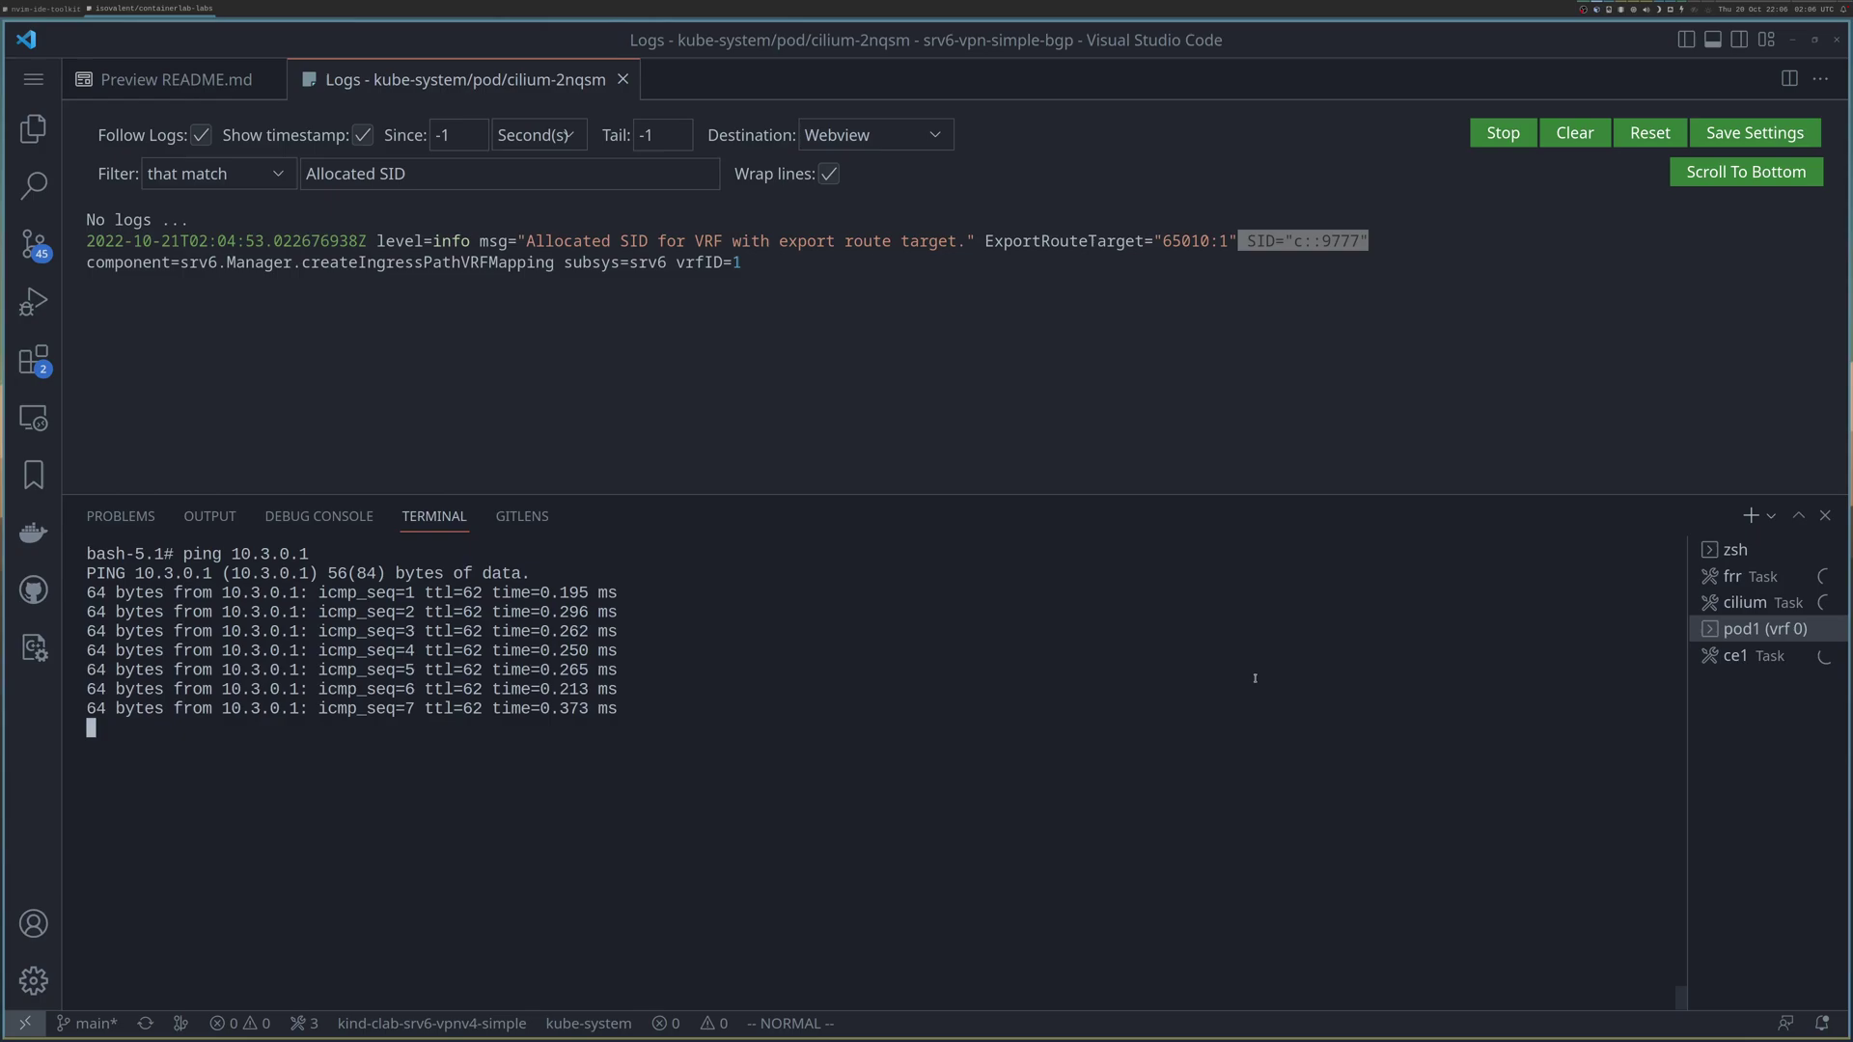
- Run tcpdump on net0 in the frr shell and stop it with Ctrl+C after 6 packets
{"action": "left_click", "coordinate": [1733, 577]}
{"action": "left_click", "coordinate": [1132, 785]}
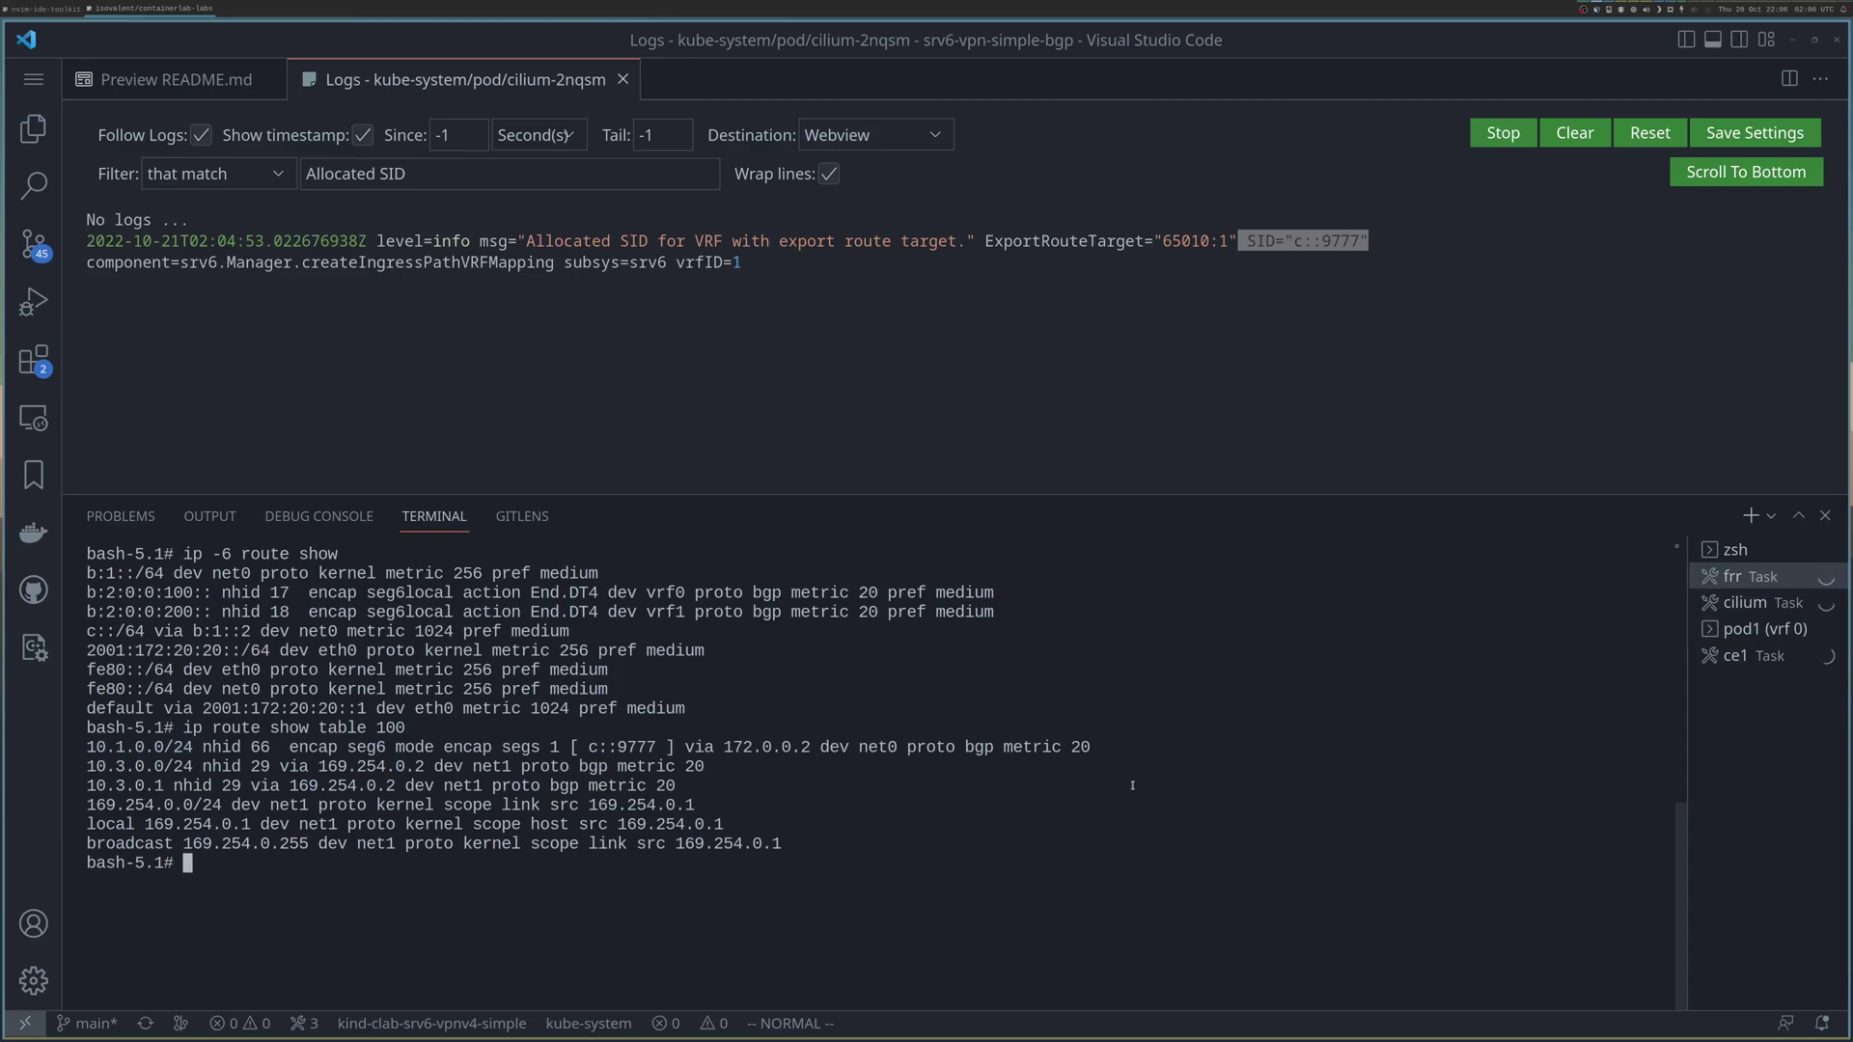
{"action": "type", "text": "tcp"}
{"action": "type", "text": "dum"}
{"action": "type", "text": " p -"}
{"action": "type", "text": "ni net0"}
{"action": "key", "text": "Return"}
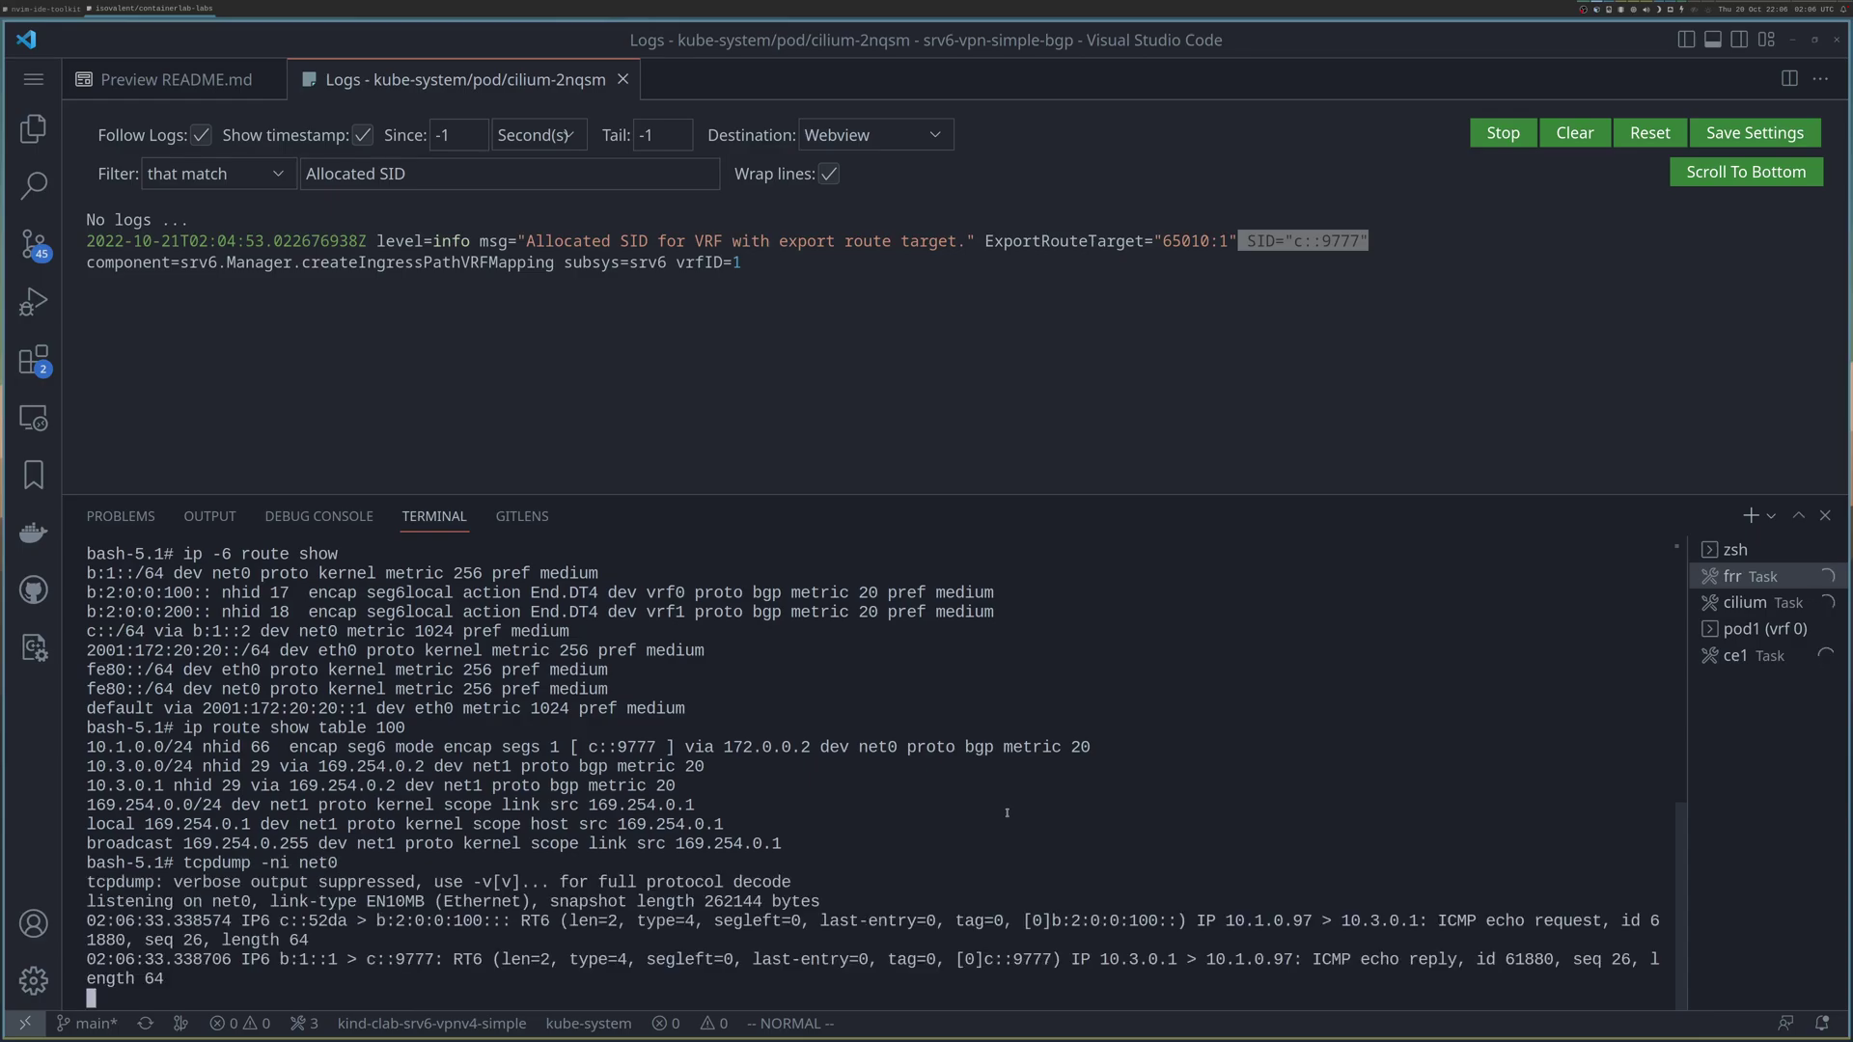
{"action": "key", "text": "ctrl+c"}
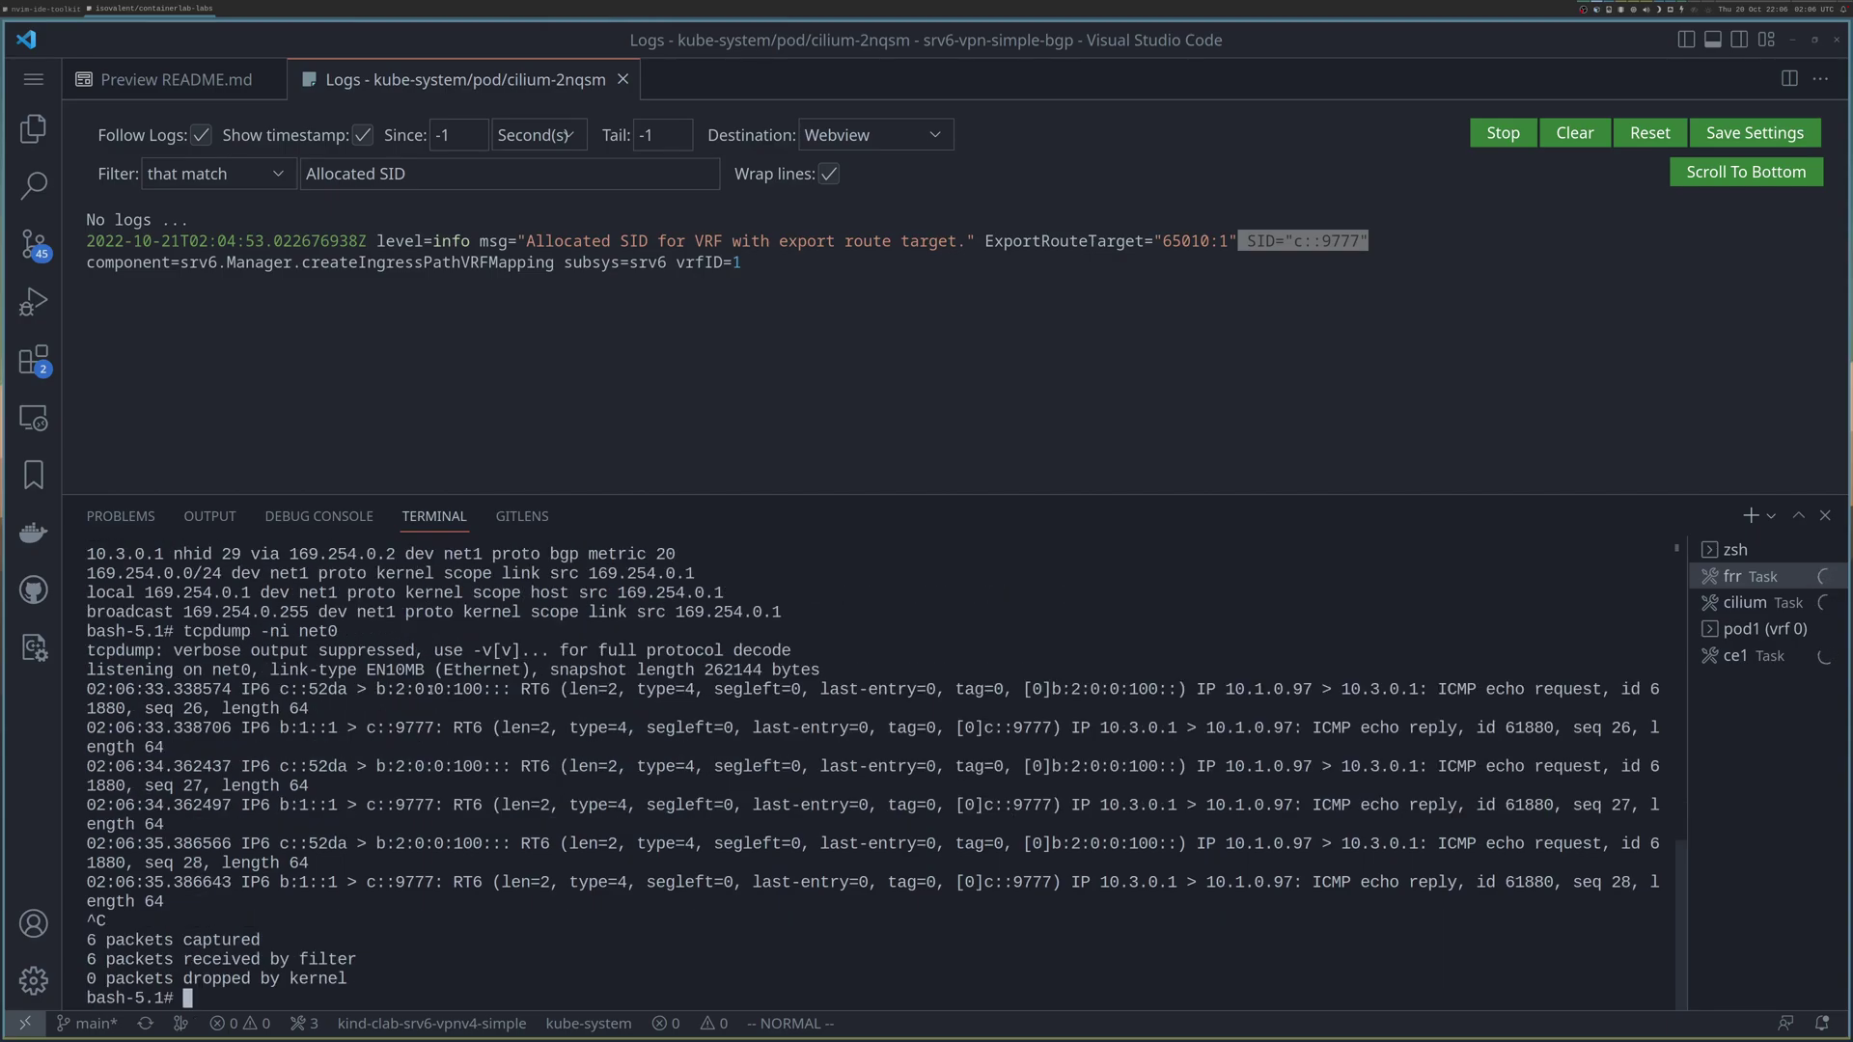
- Highlight the echo request line, its outer source c::52da and destination SID b:2:0:0:100::
{"action": "triple_click", "coordinate": [425, 692]}
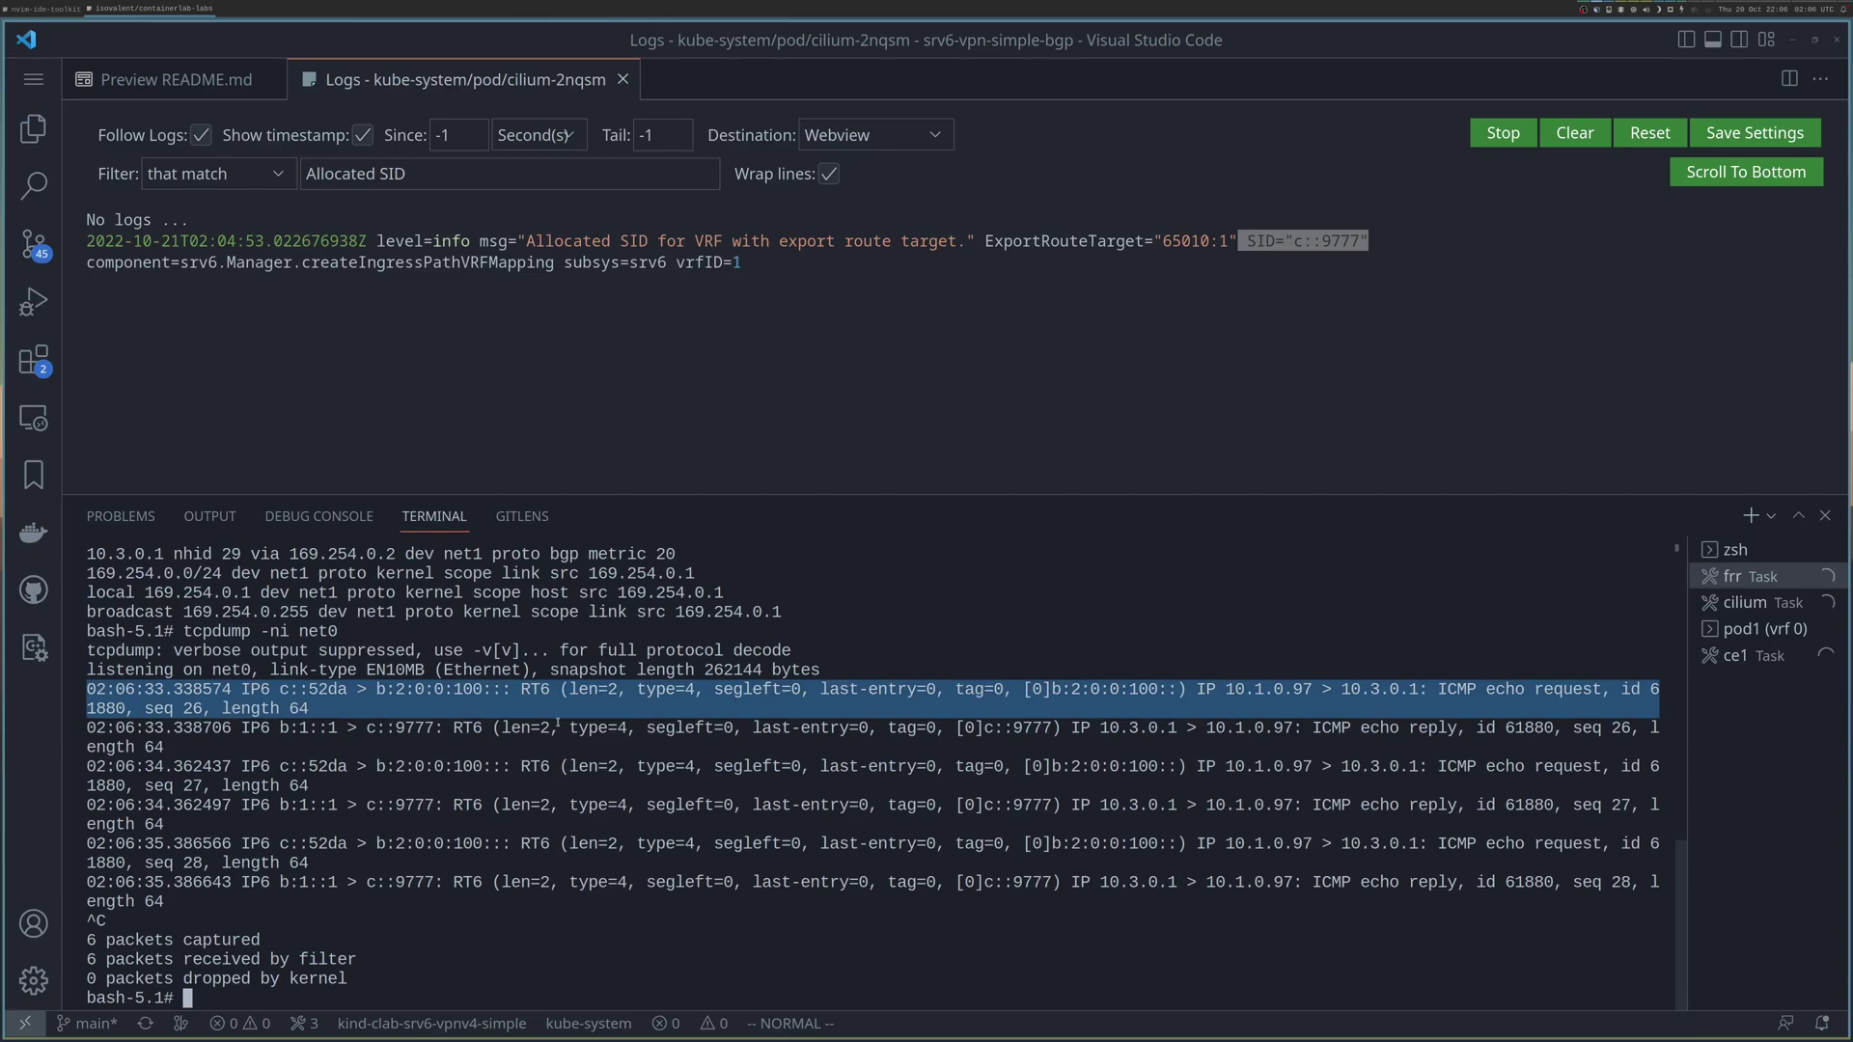
{"action": "triple_click", "coordinate": [588, 738]}
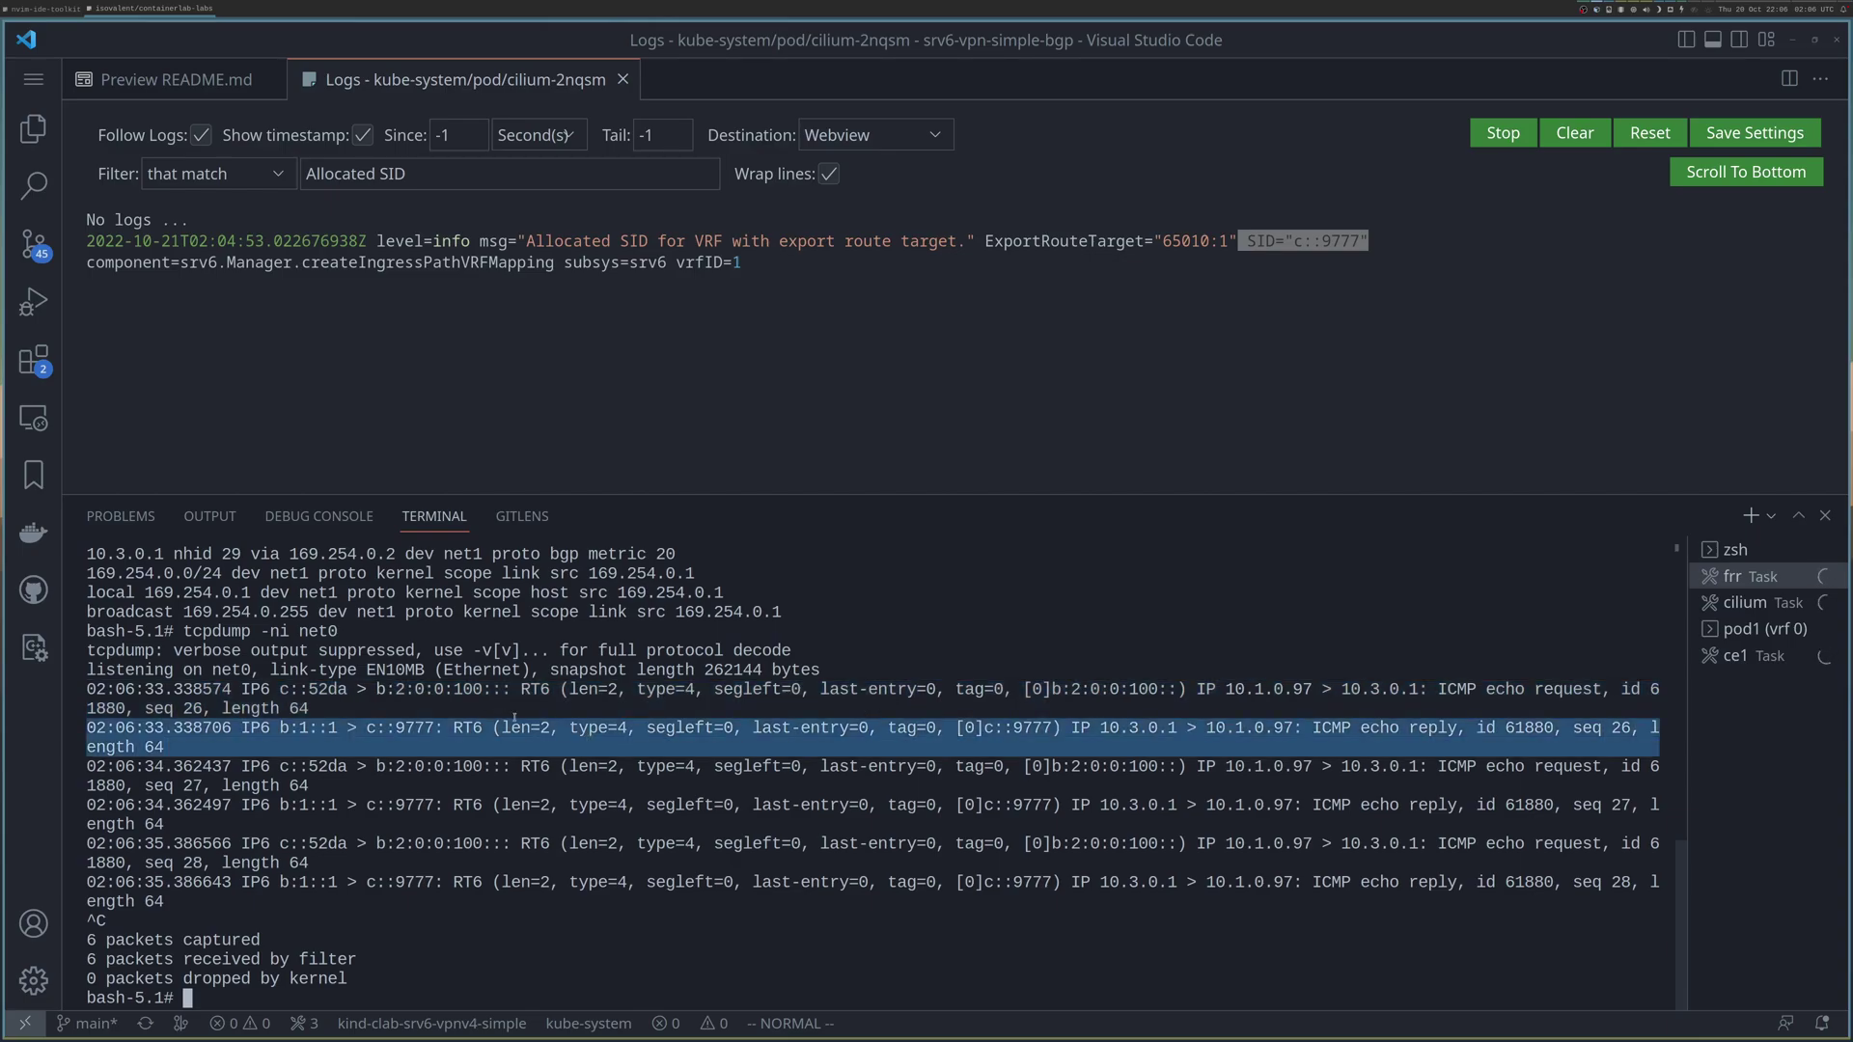
{"action": "triple_click", "coordinate": [471, 689]}
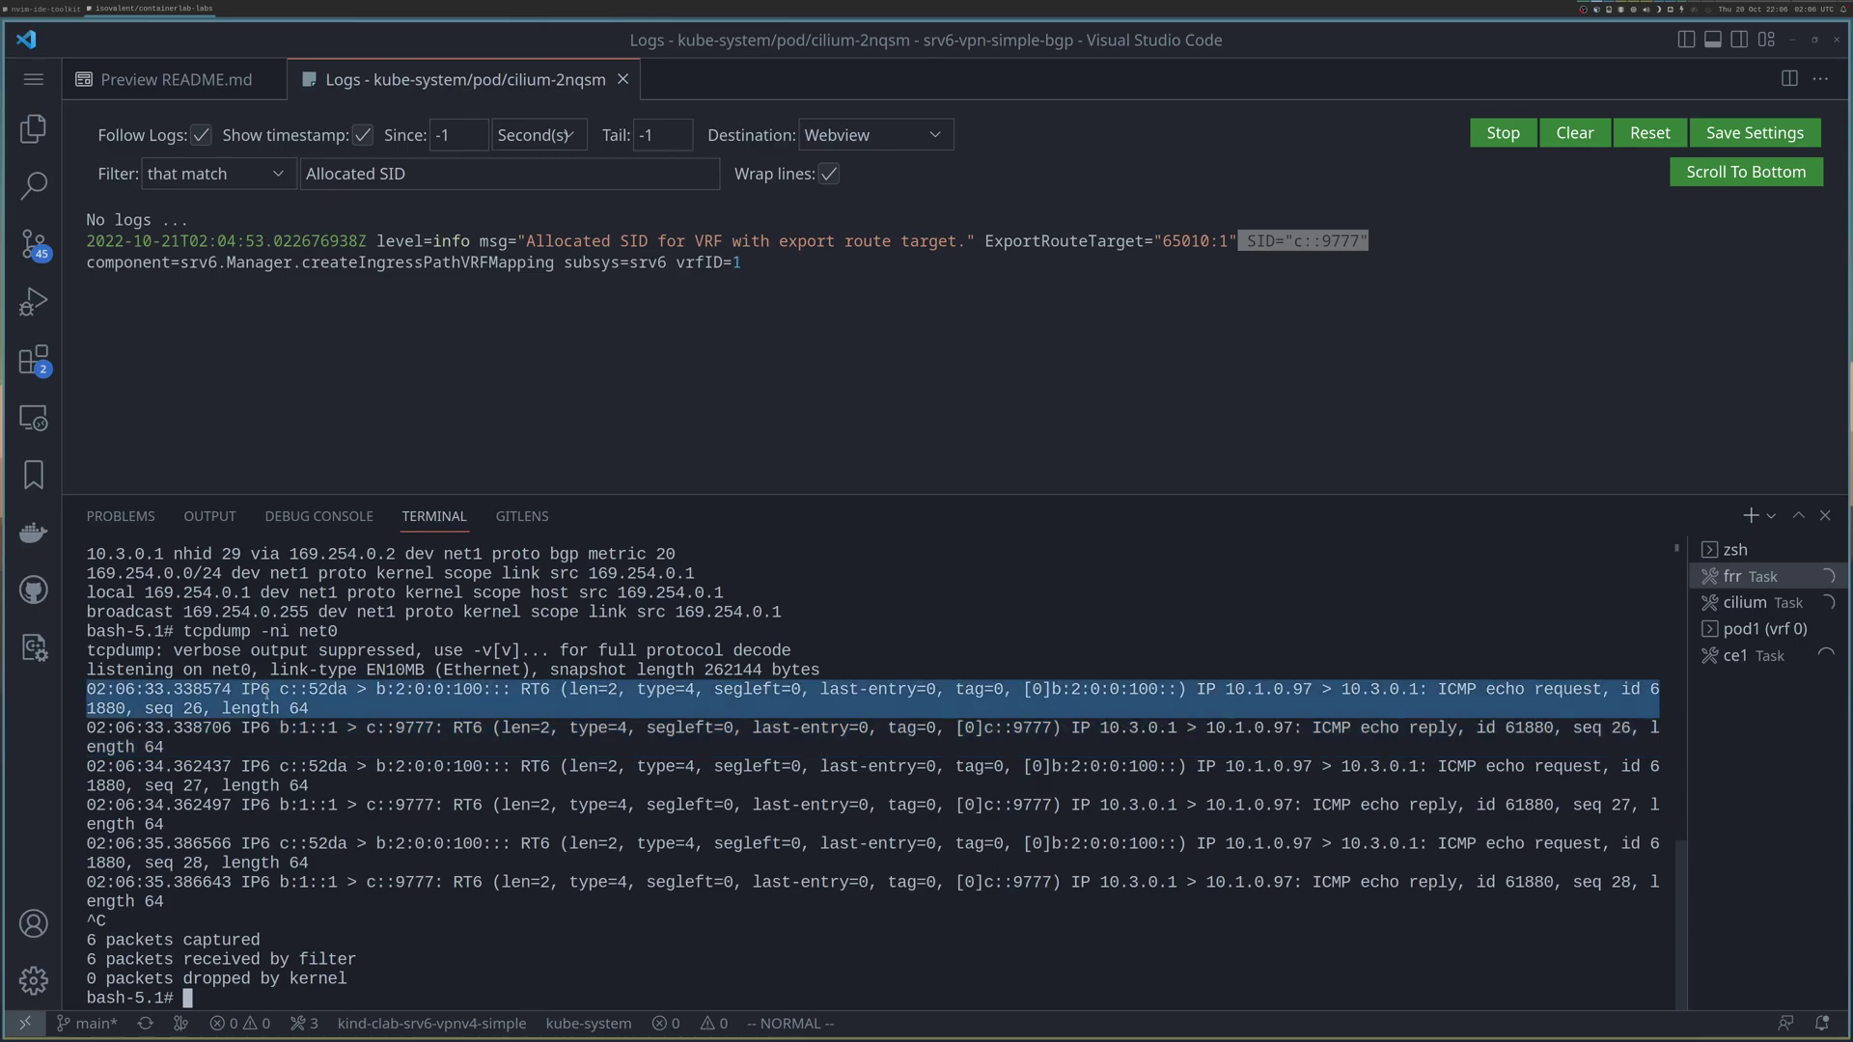
{"action": "left_click_drag", "start_coordinate": [278, 691], "coordinate": [347, 691]}
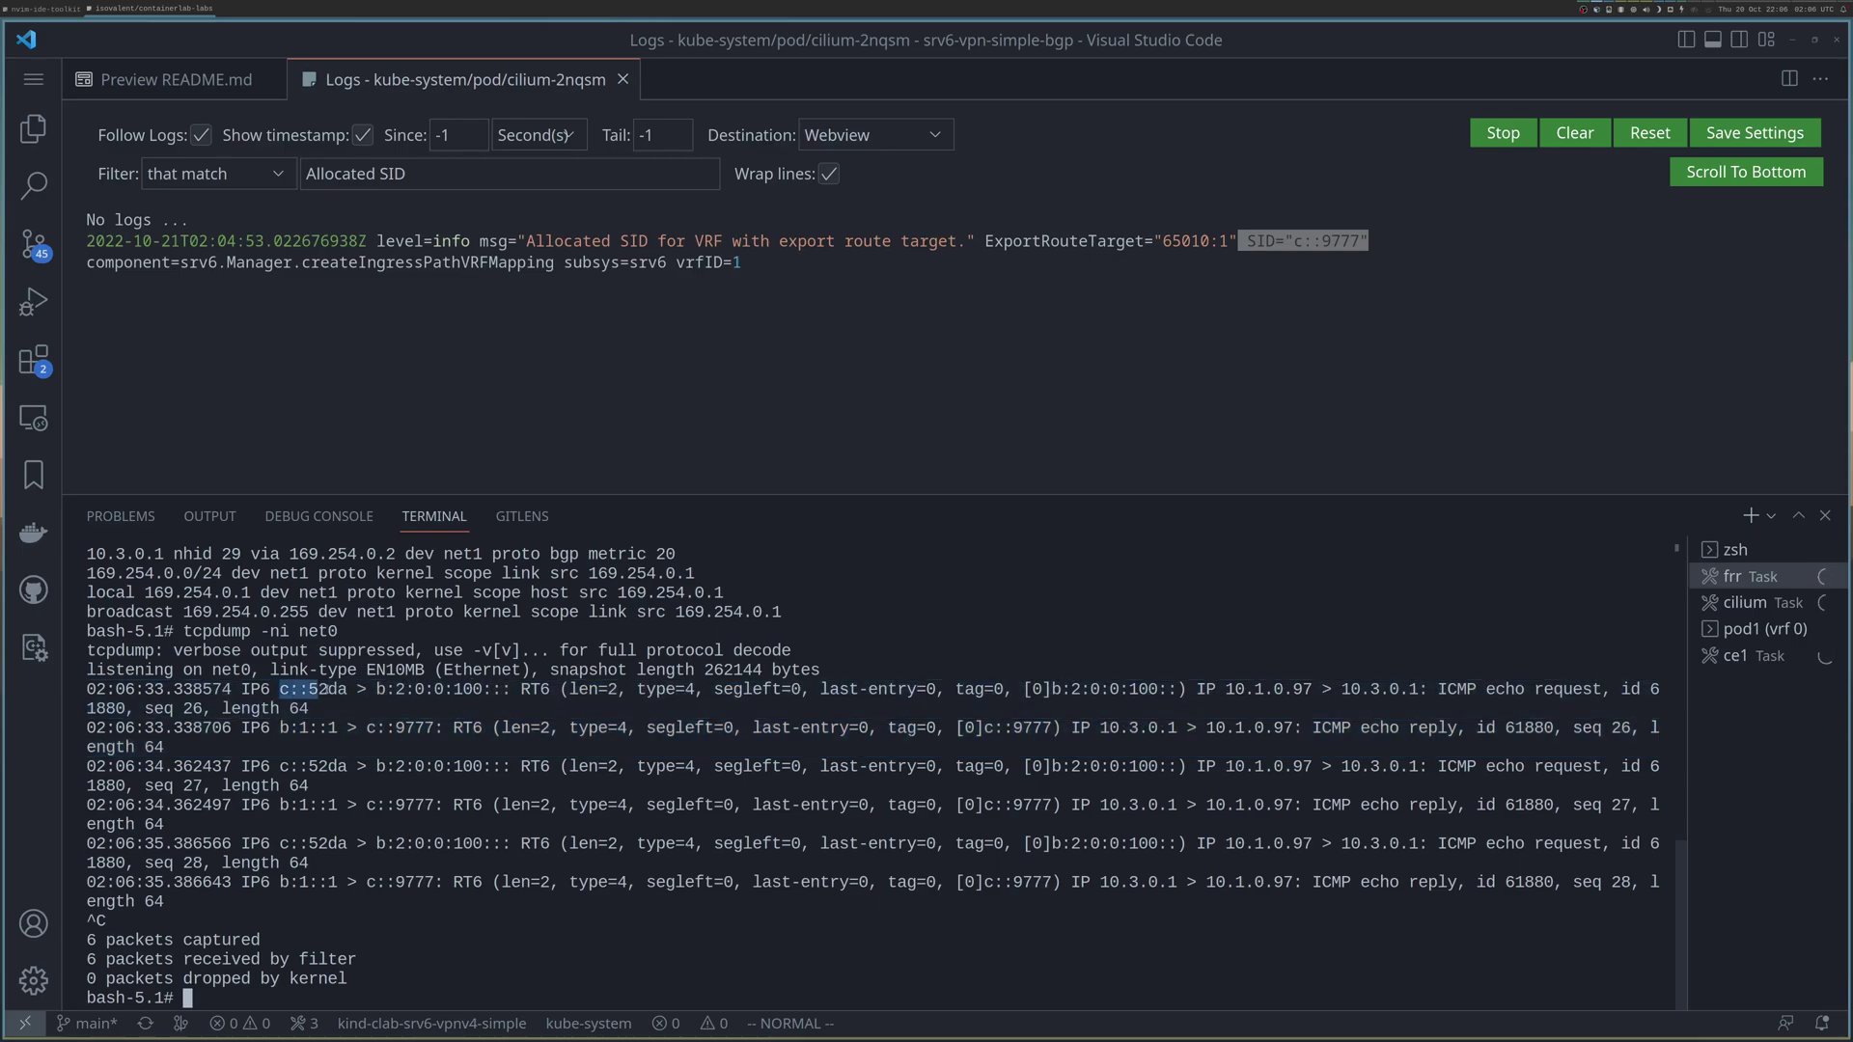
{"action": "left_click", "coordinate": [348, 691]}
{"action": "left_click_drag", "start_coordinate": [378, 689], "coordinate": [504, 689]}
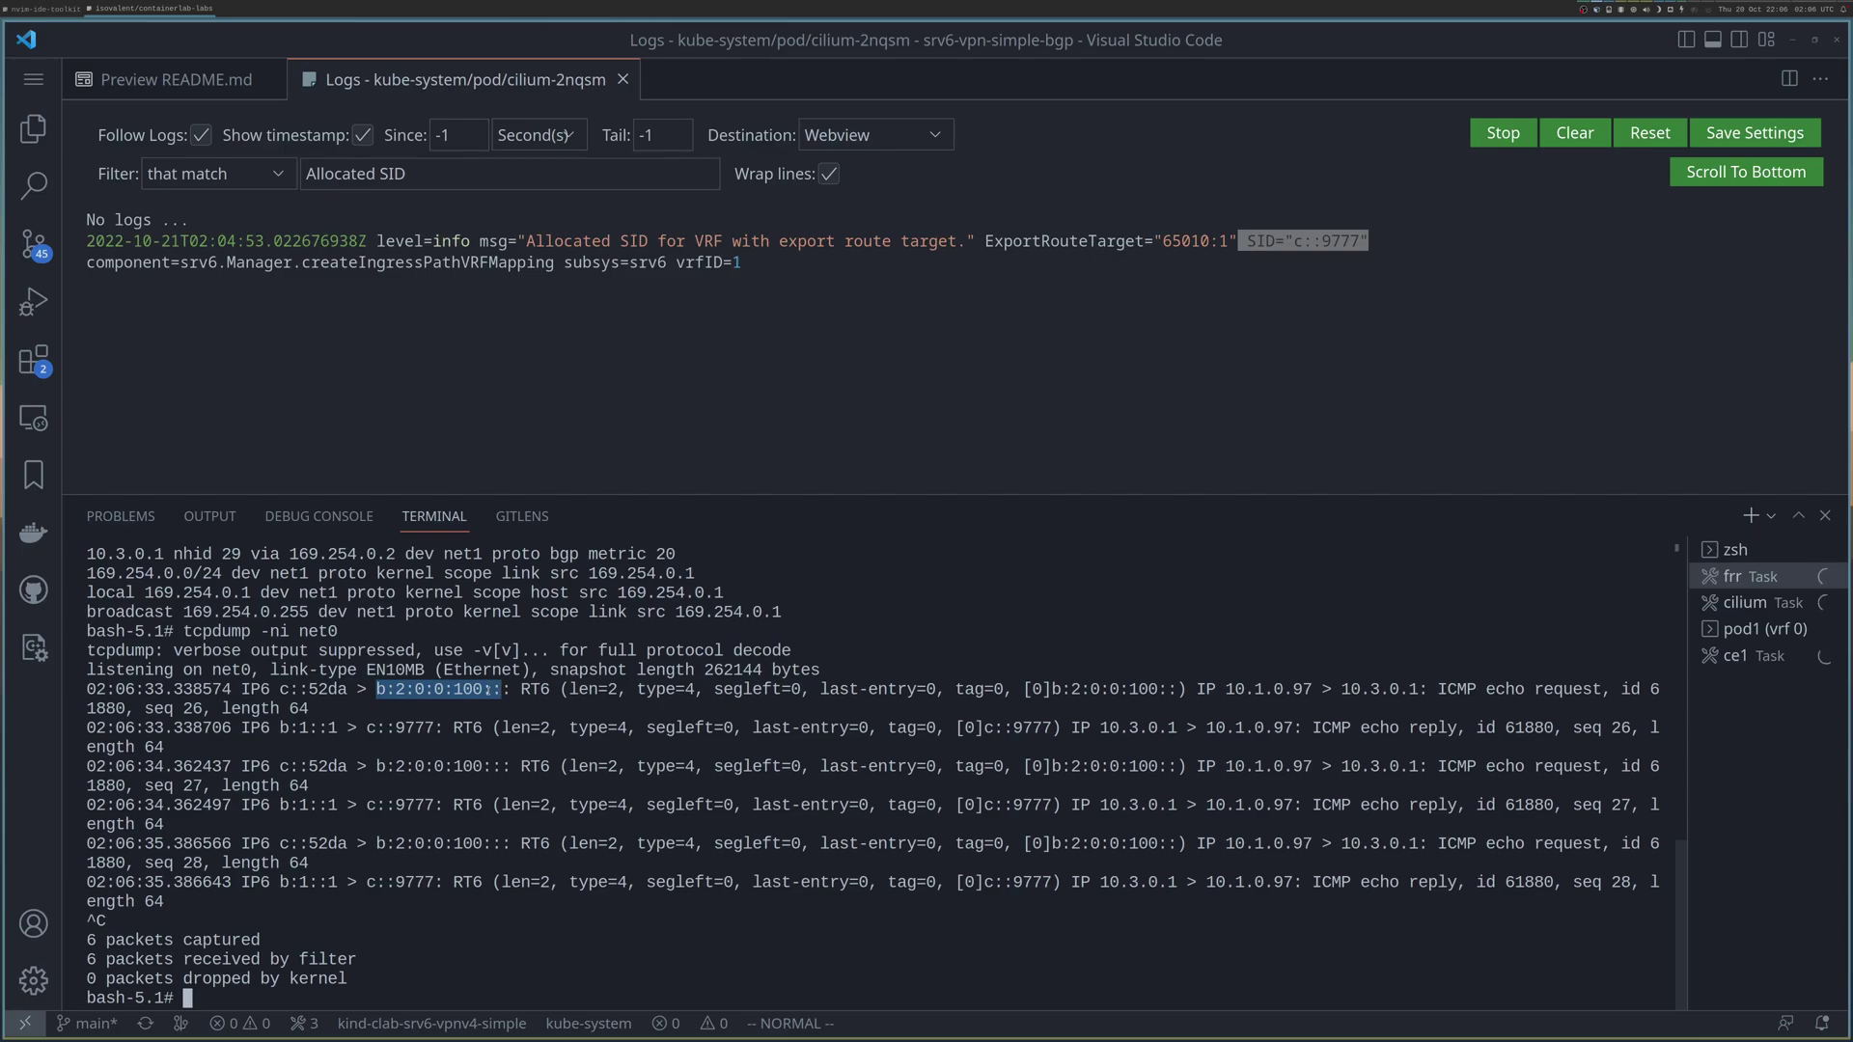
- Highlight the inner IPv4 addresses 10.1.0.97 and 10.3.0.1 in the request
{"action": "left_click_drag", "start_coordinate": [1197, 691], "coordinate": [1427, 690]}
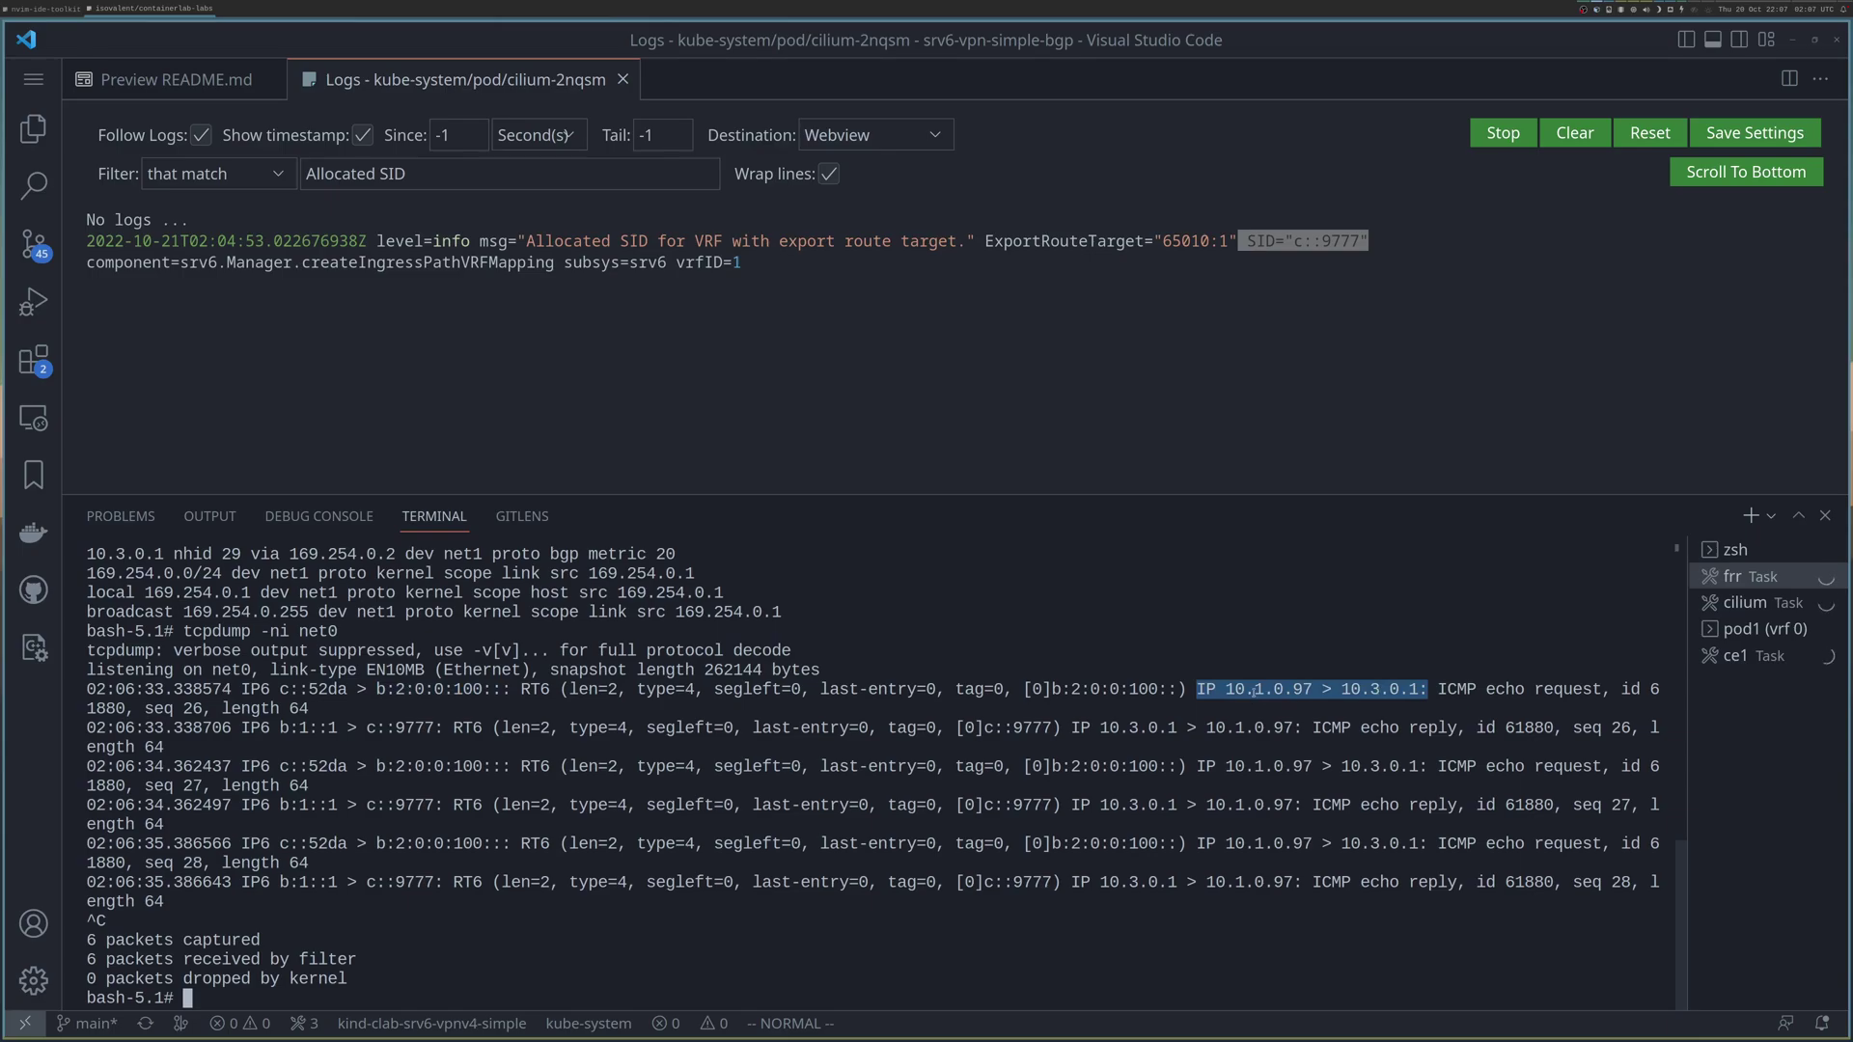
{"action": "double_click", "coordinate": [1254, 690]}
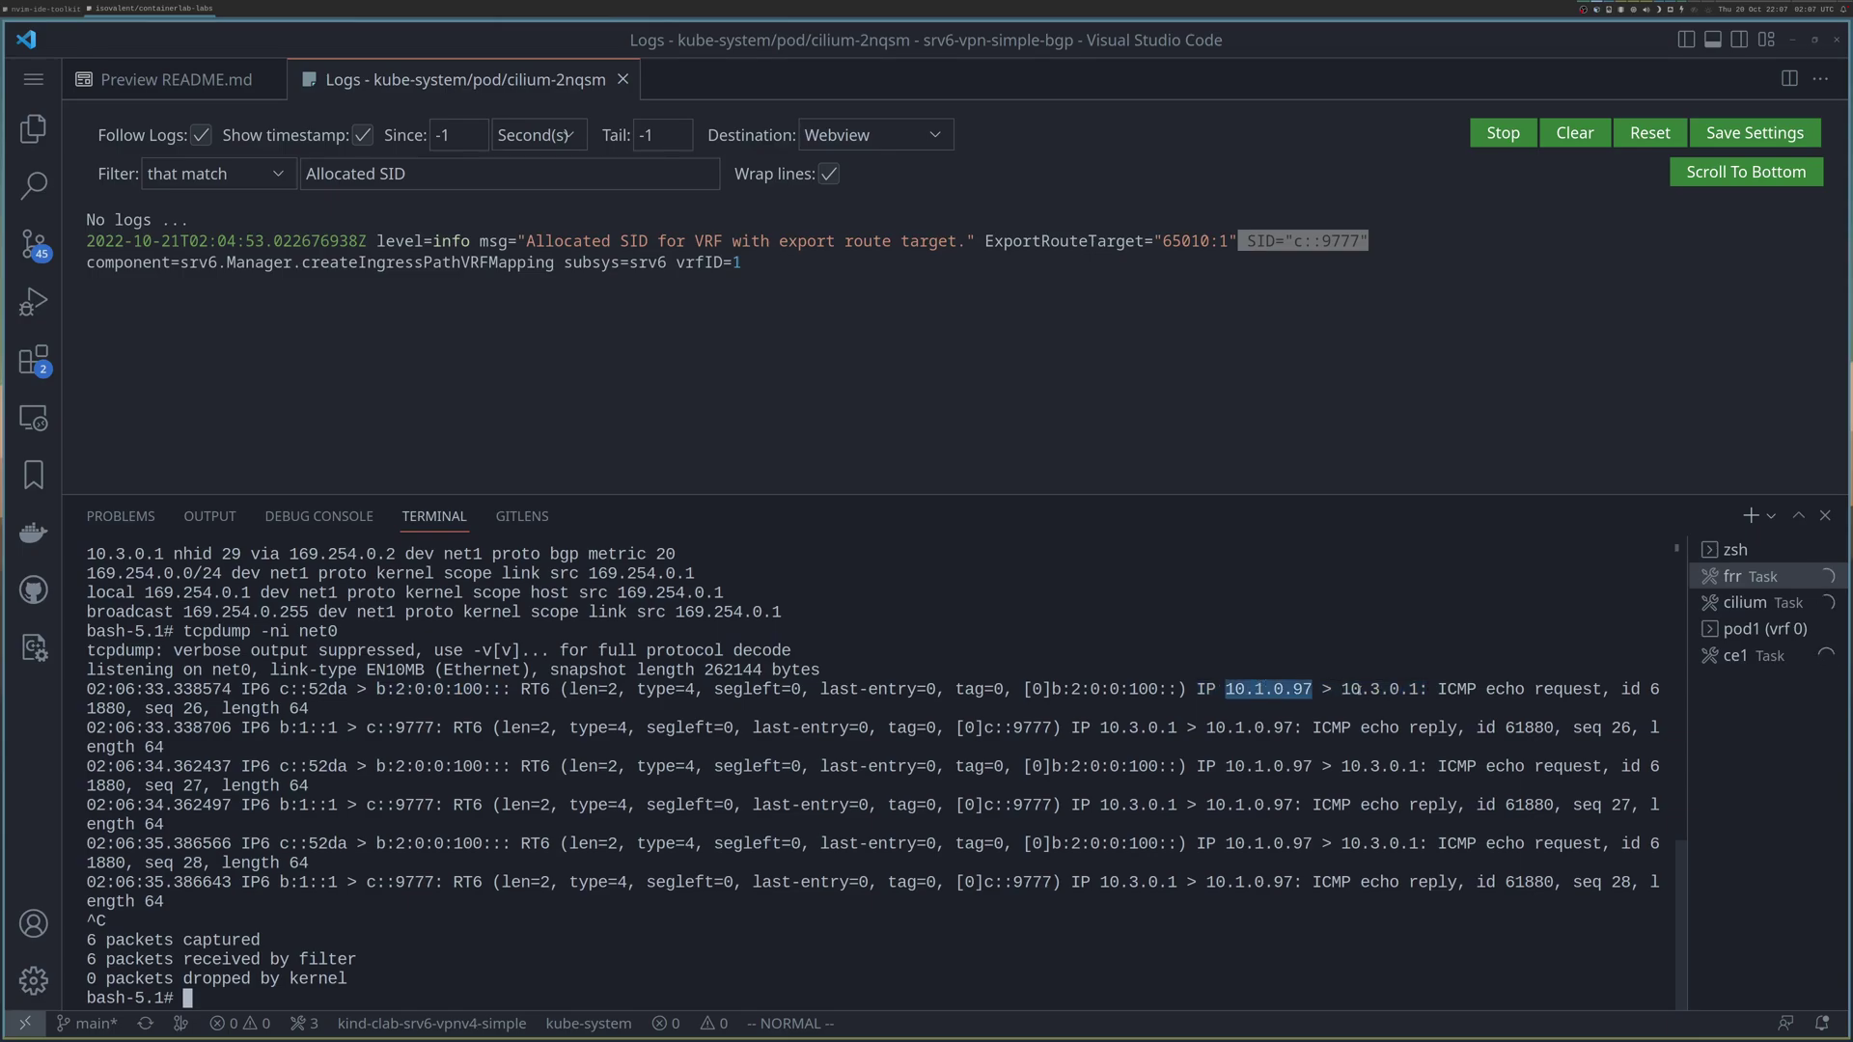
{"action": "key", "text": "ctrl+c"}
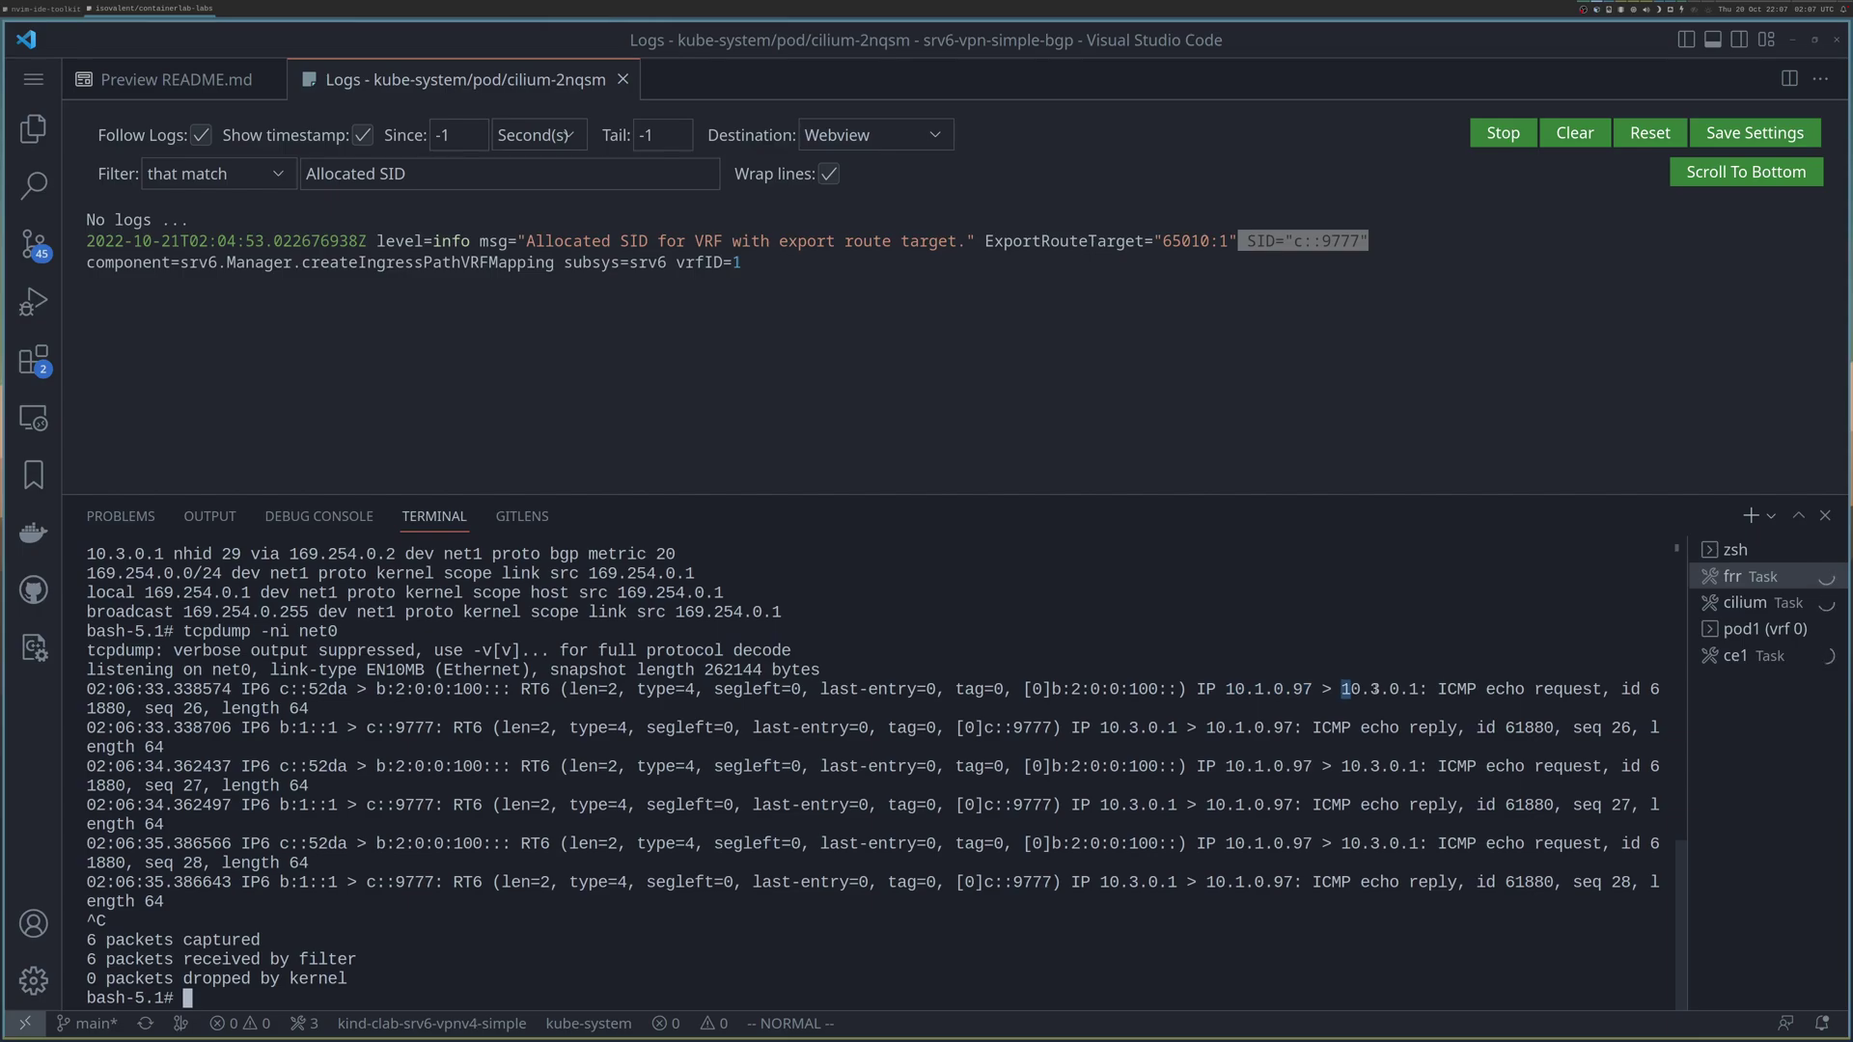
{"action": "left_click_drag", "start_coordinate": [1343, 689], "coordinate": [1410, 689]}
{"action": "key", "text": "ctrl+c"}
- Highlight the seq 26 echo reply's outer source b:1::1 and destination SID c::9777
{"action": "triple_click", "coordinate": [793, 728]}
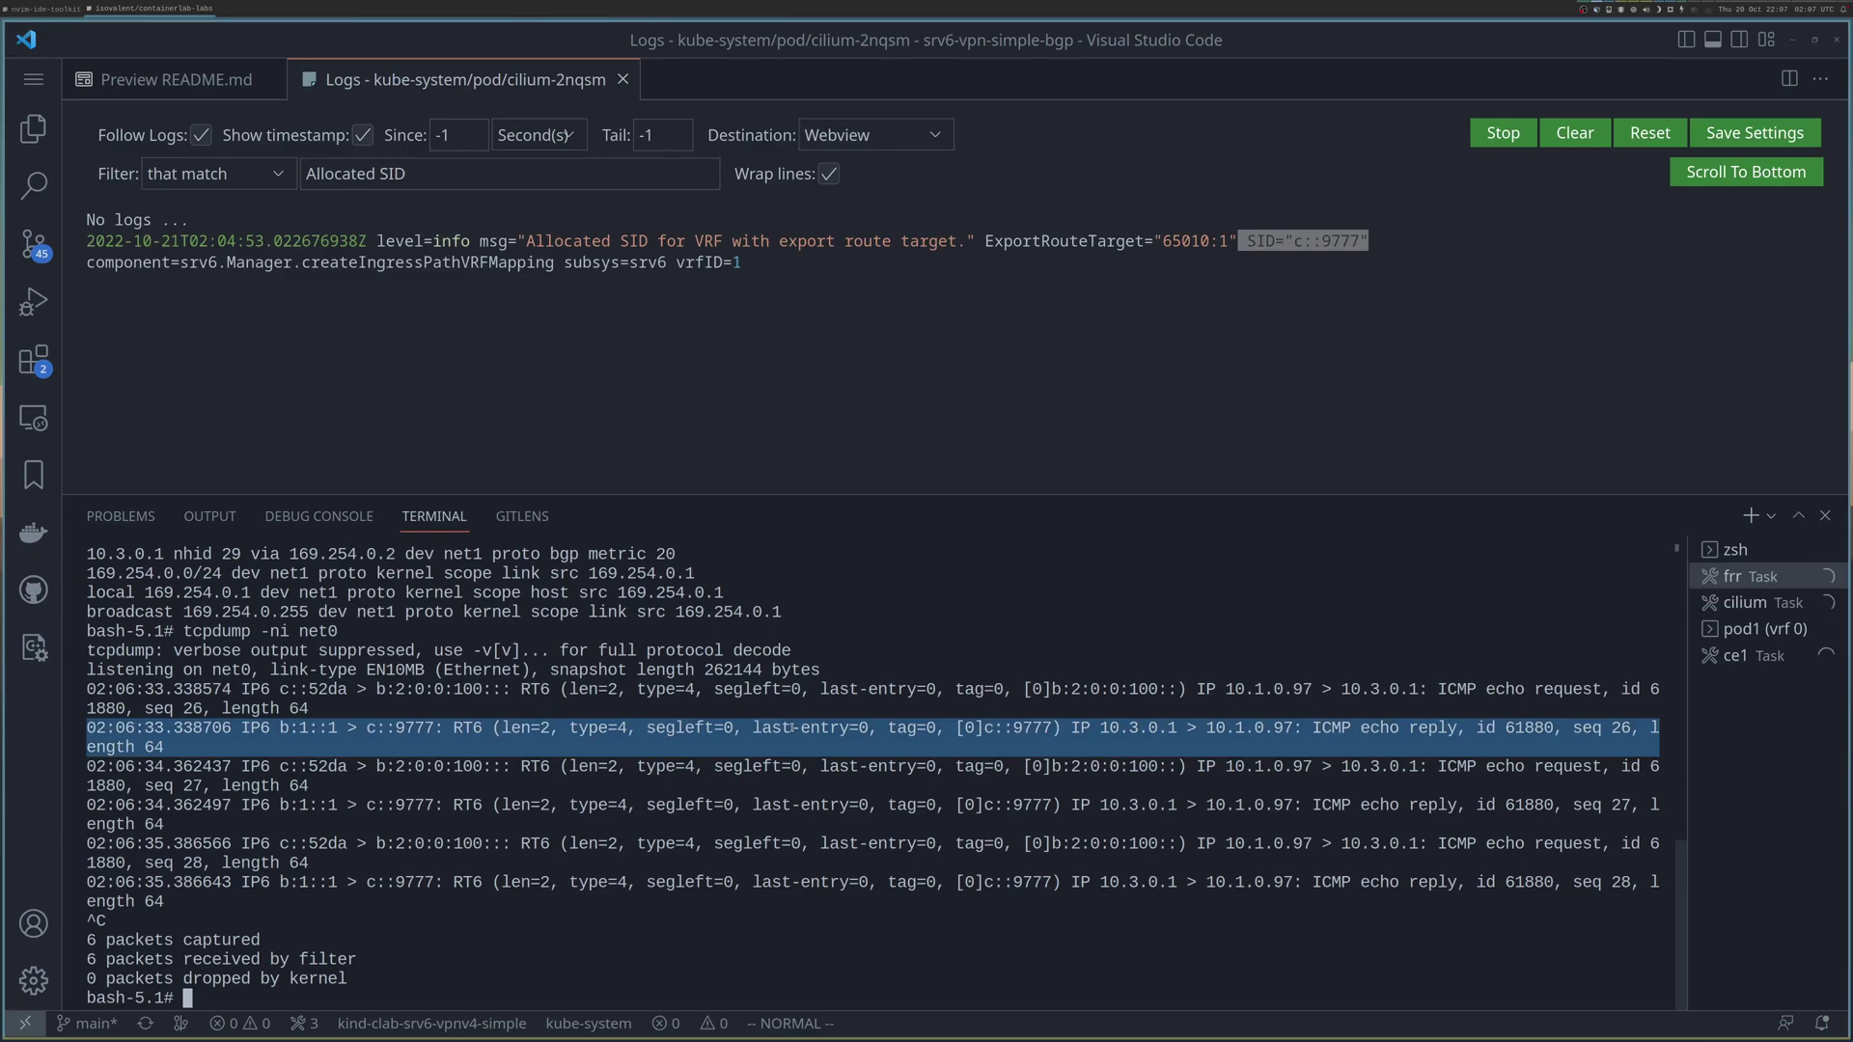
{"action": "key", "text": "ctrl+c"}
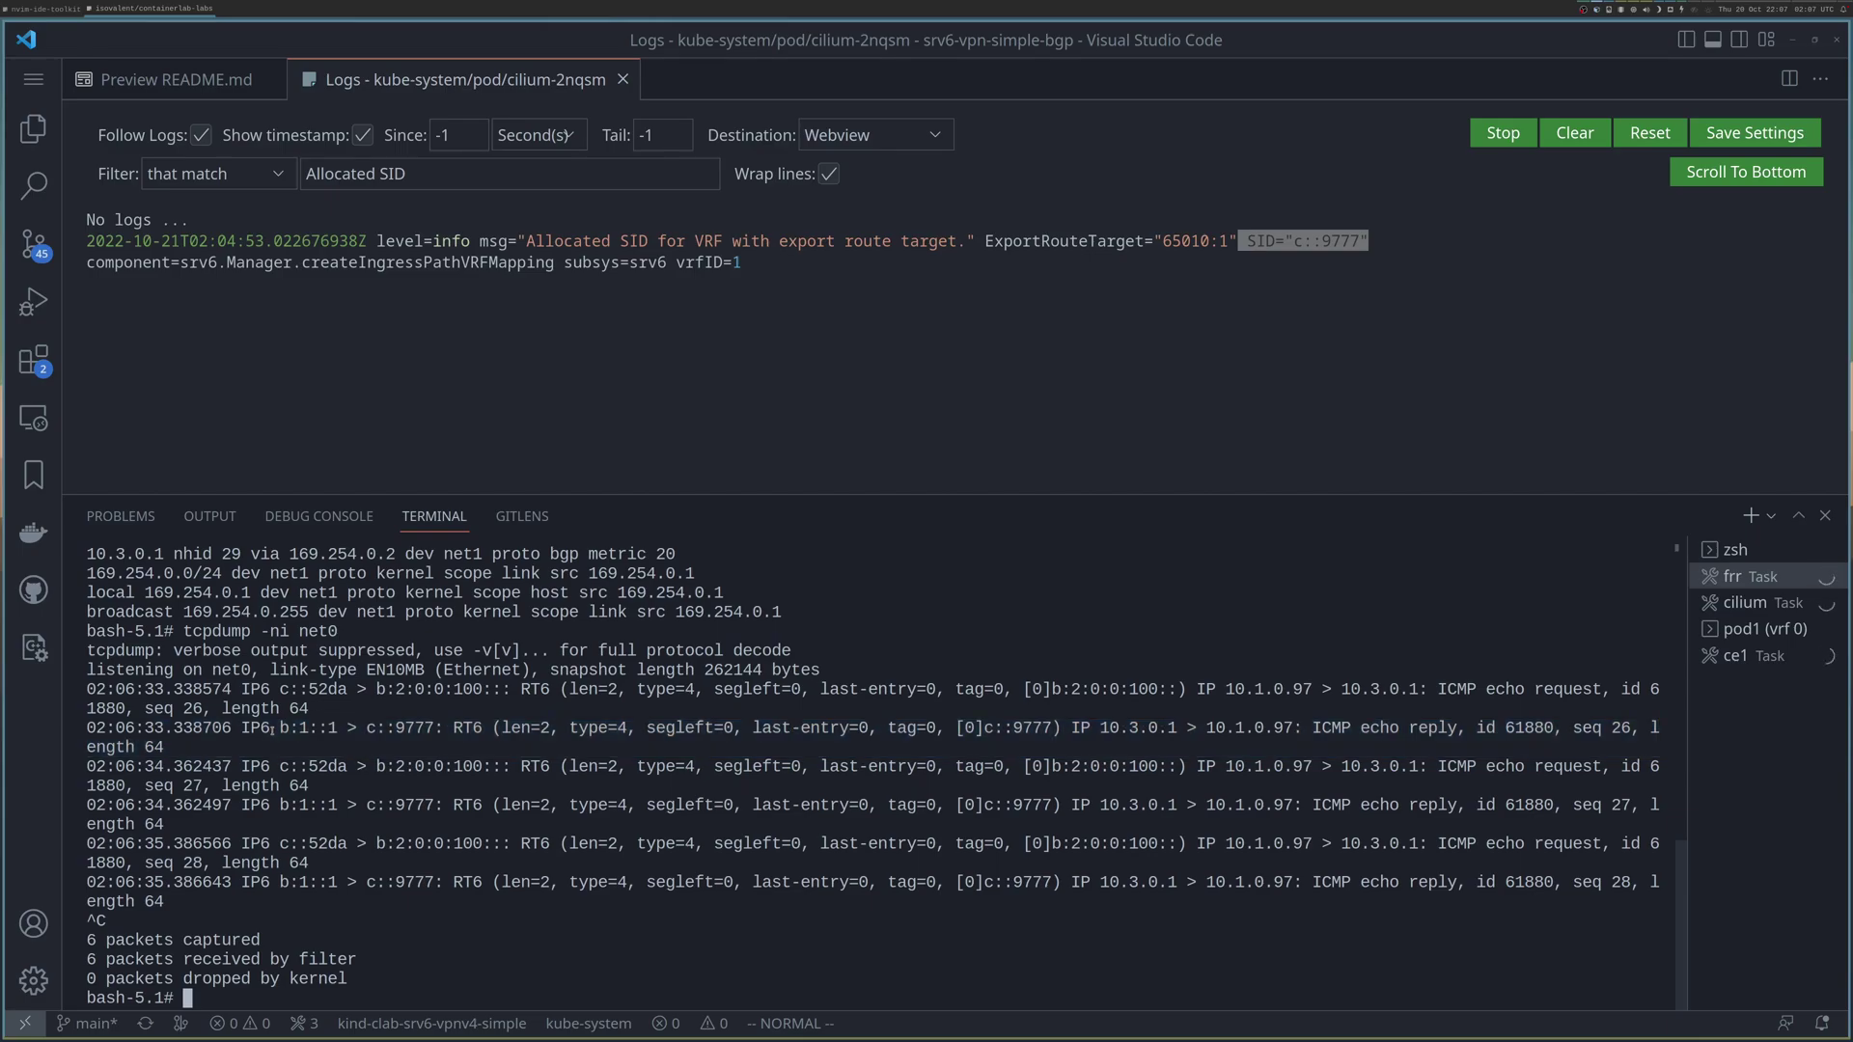
{"action": "left_click_drag", "start_coordinate": [274, 727], "coordinate": [335, 729]}
{"action": "key", "text": "ctrl+c"}
{"action": "left_click_drag", "start_coordinate": [365, 729], "coordinate": [434, 728]}
- Check the pod1 ping output, then highlight c::9777 and 10.1.0.97 in the frr reply line
{"action": "left_click", "coordinate": [1732, 633]}
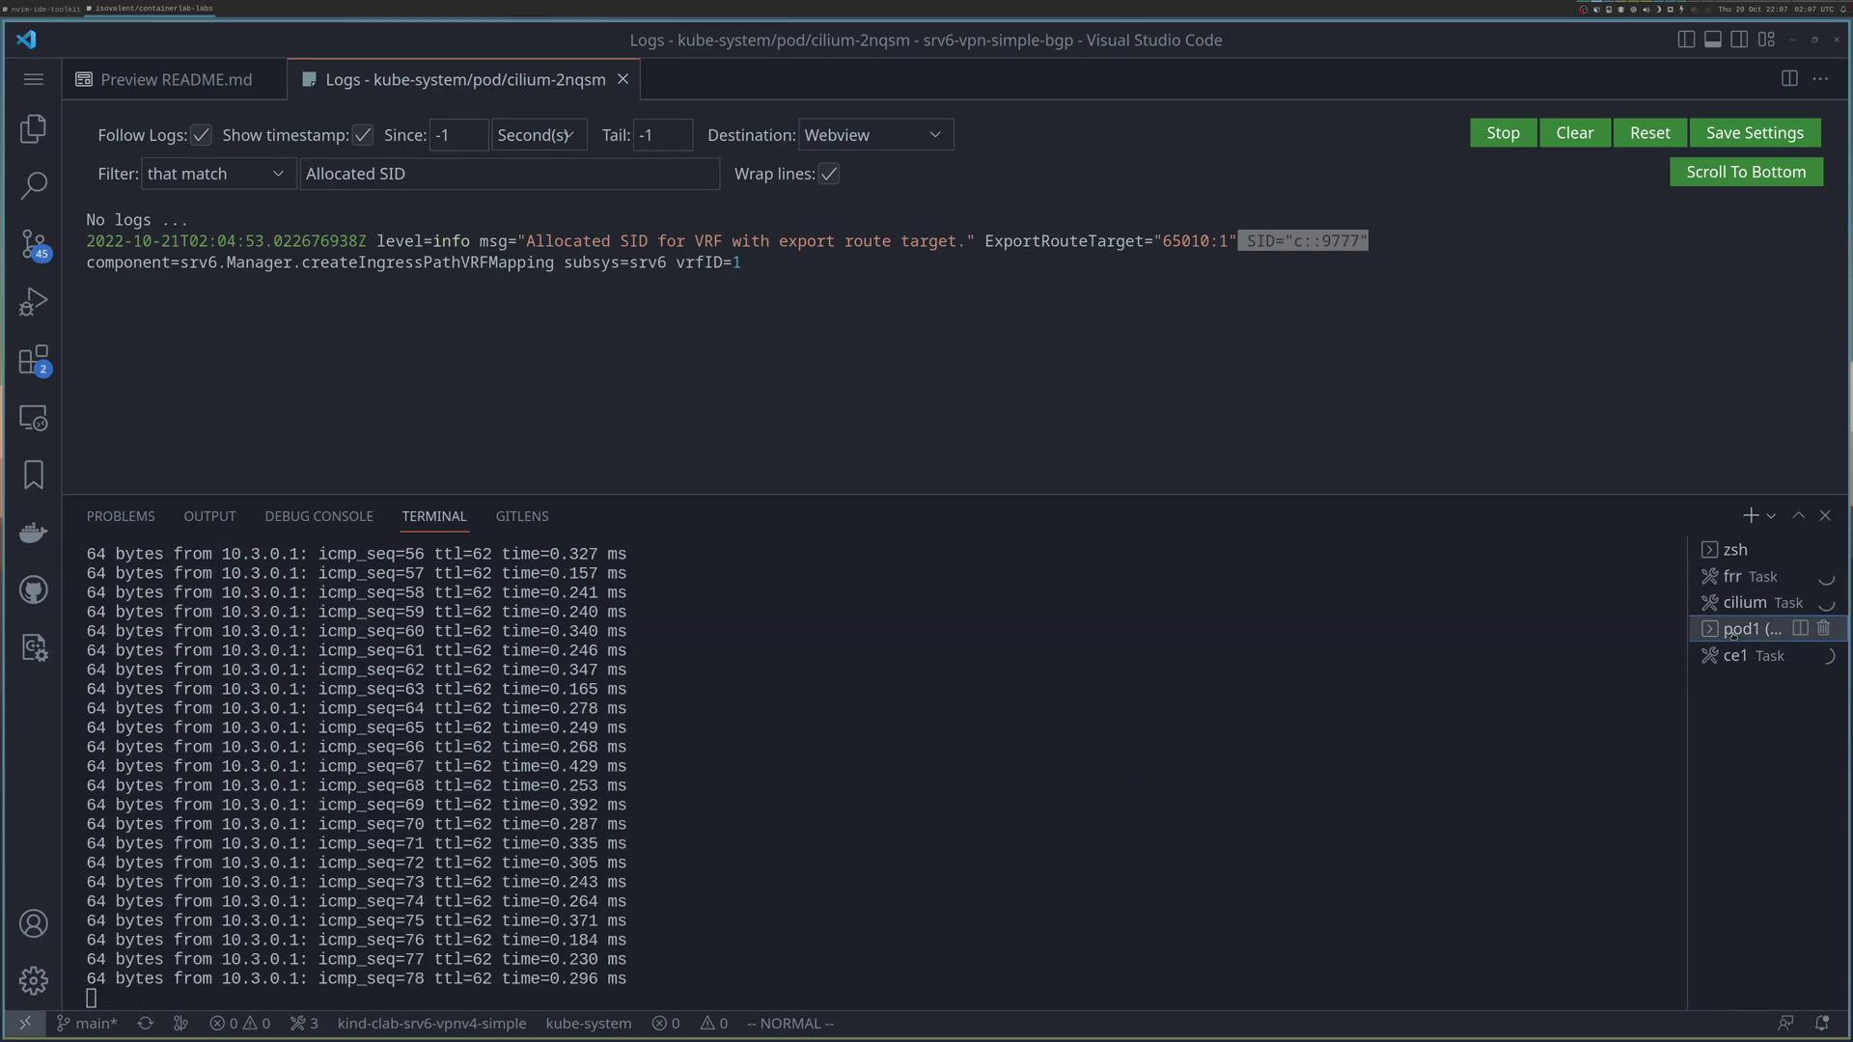
{"action": "left_click", "coordinate": [1704, 584]}
{"action": "left_click", "coordinate": [399, 728]}
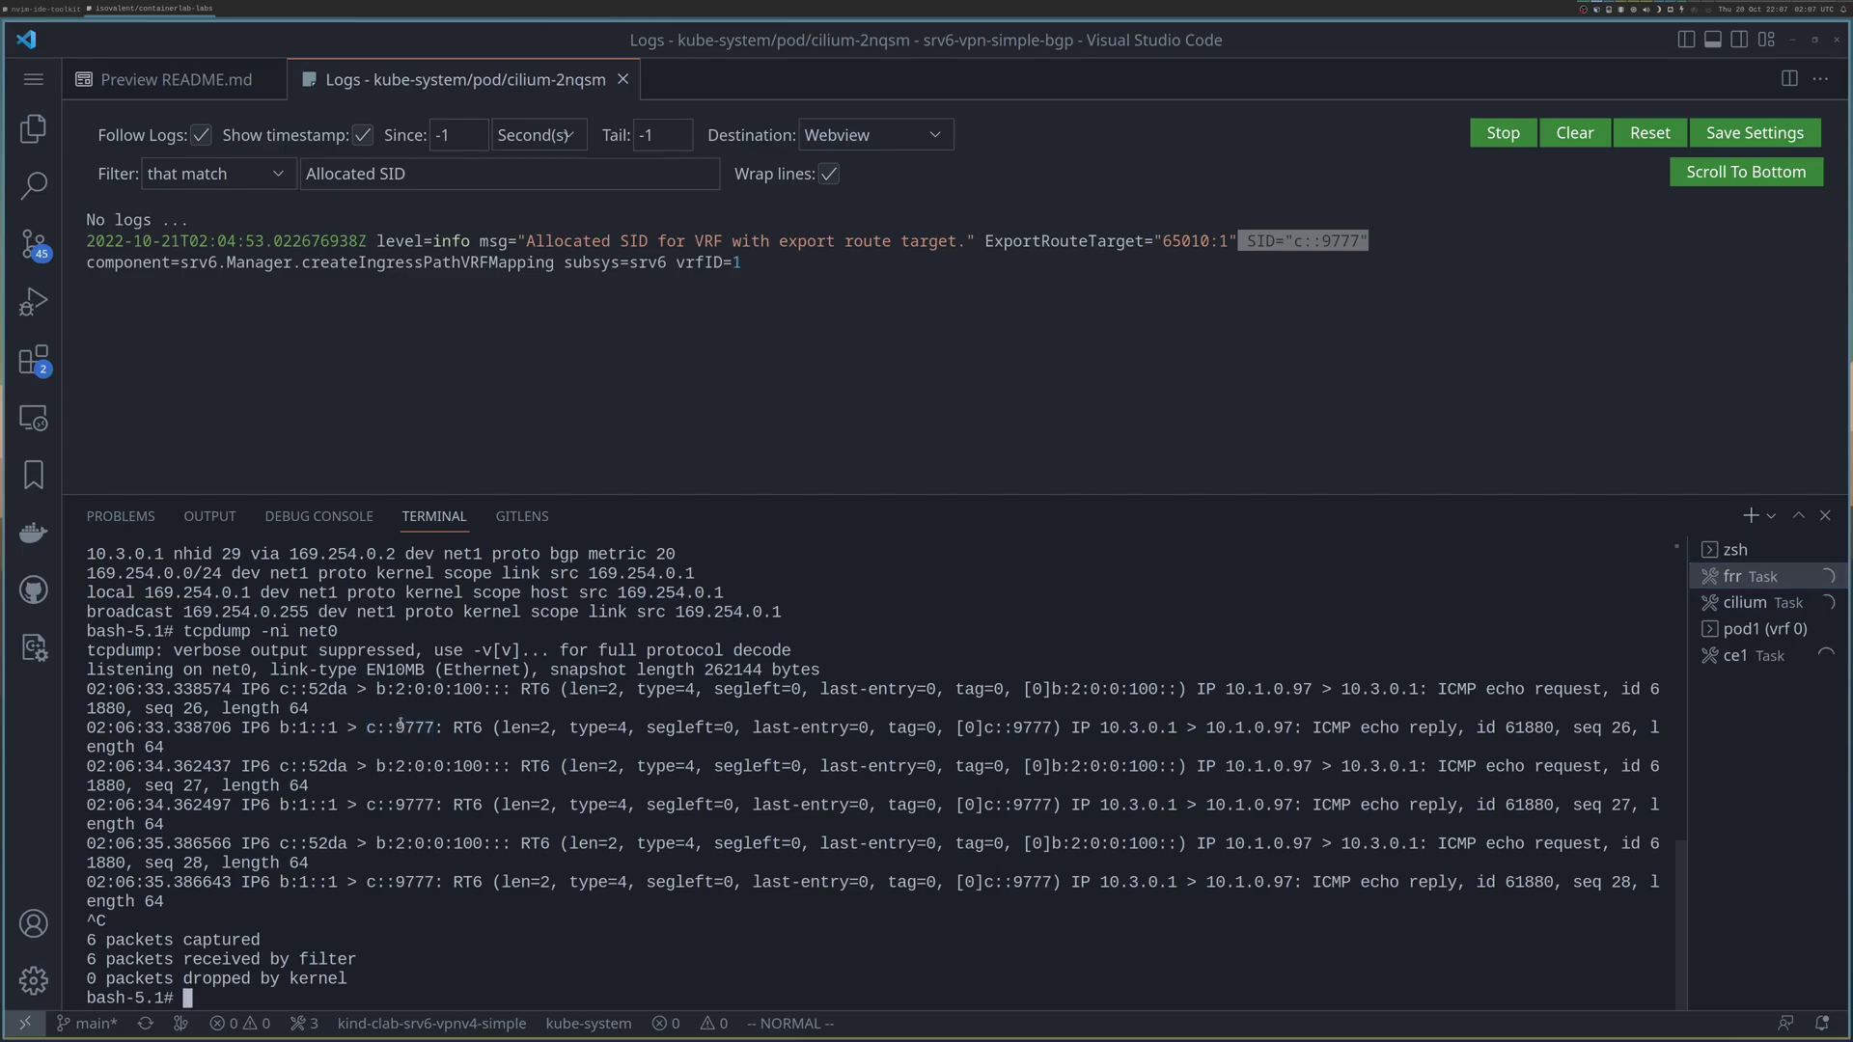
{"action": "left_click_drag", "start_coordinate": [363, 728], "coordinate": [435, 728]}
{"action": "left_click", "coordinate": [1139, 730]}
{"action": "double_click", "coordinate": [1222, 728]}
{"action": "left_click", "coordinate": [1731, 657]}
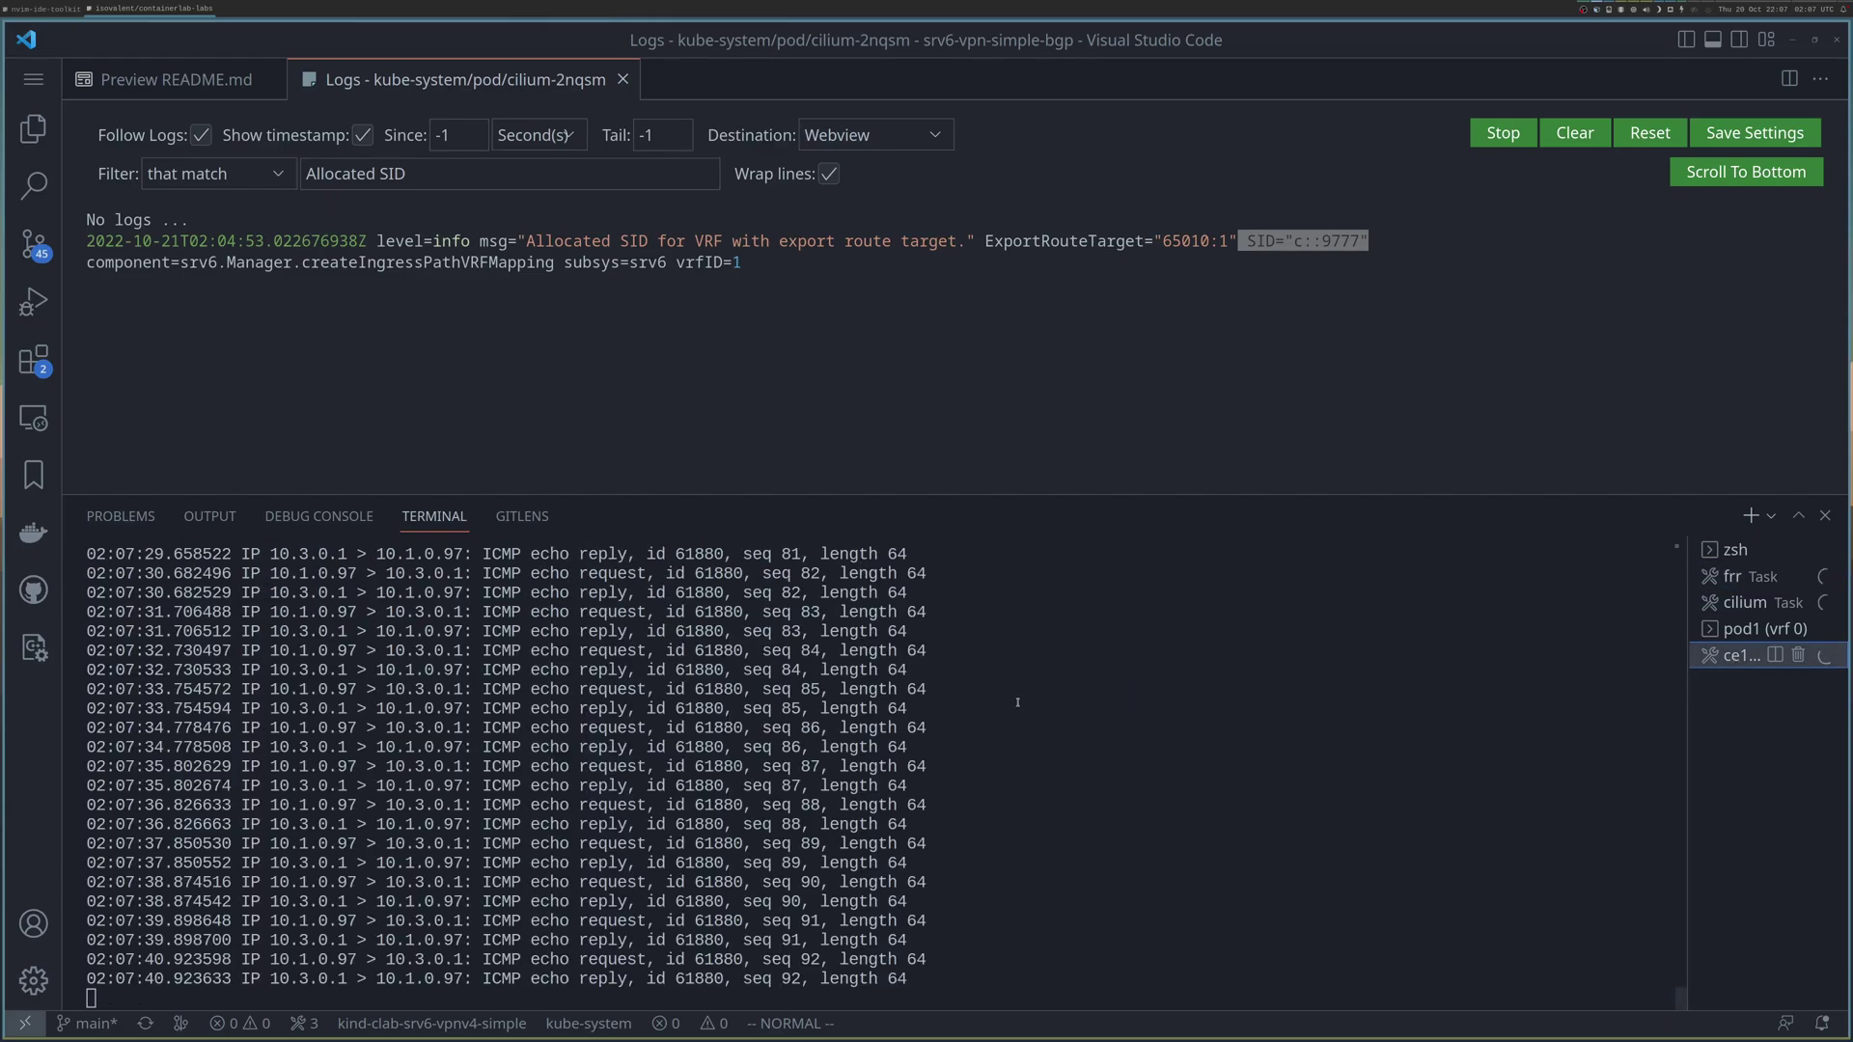